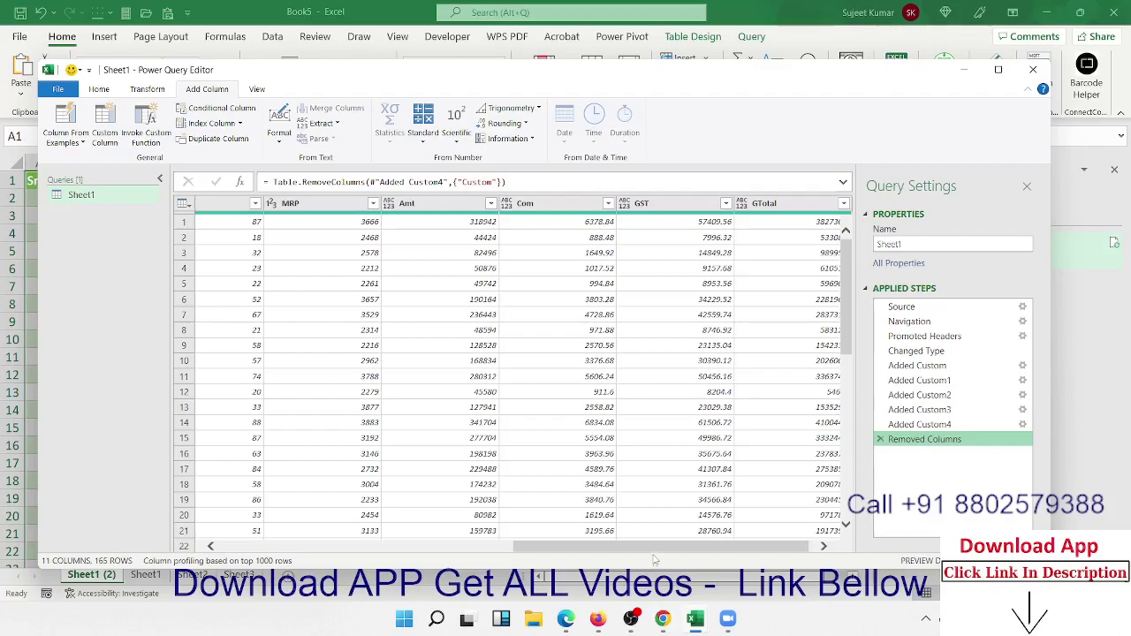
Step: Create a custom column named Q>50 with formula [Qty]>50, giving TRUE/FALSE per row
left_click_drag(659, 546, 574, 538)
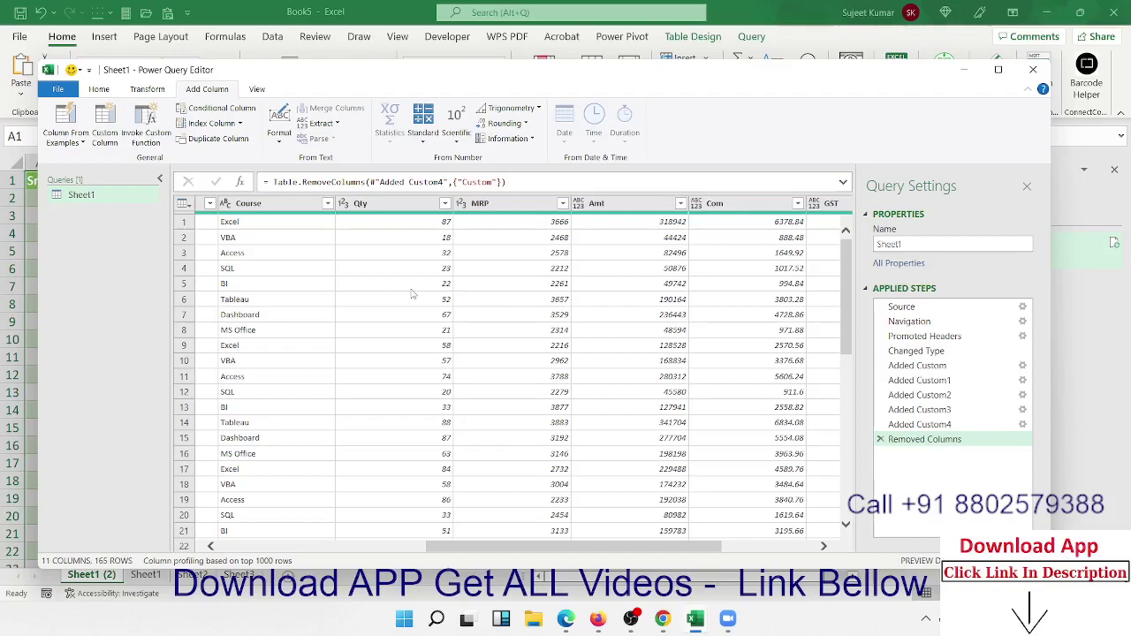
left_click(113, 129)
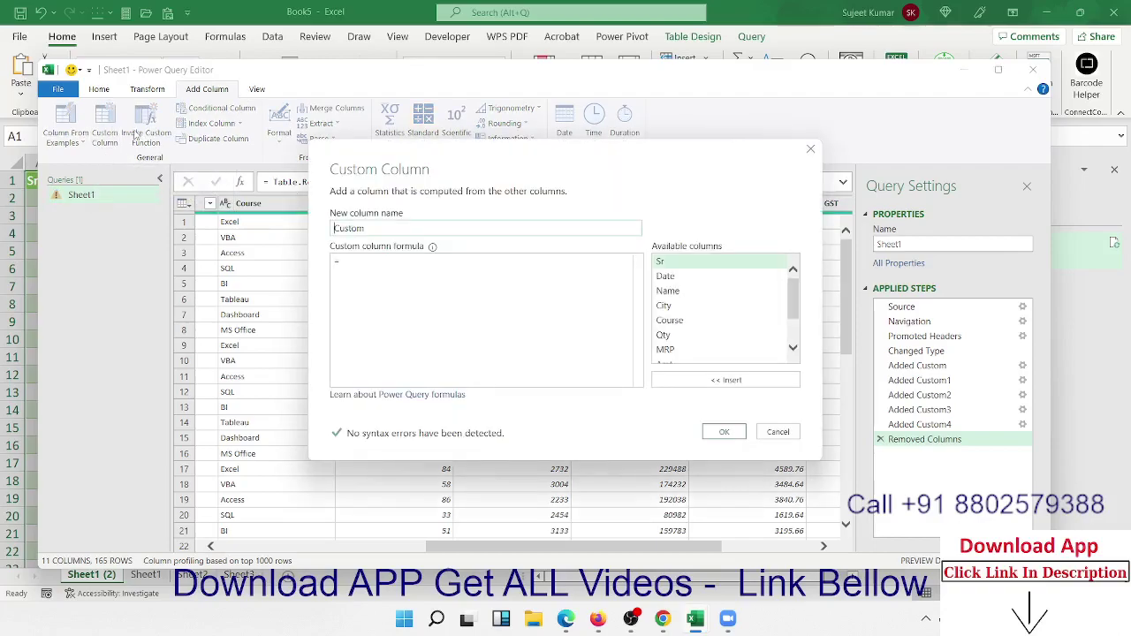
double_click(340, 232)
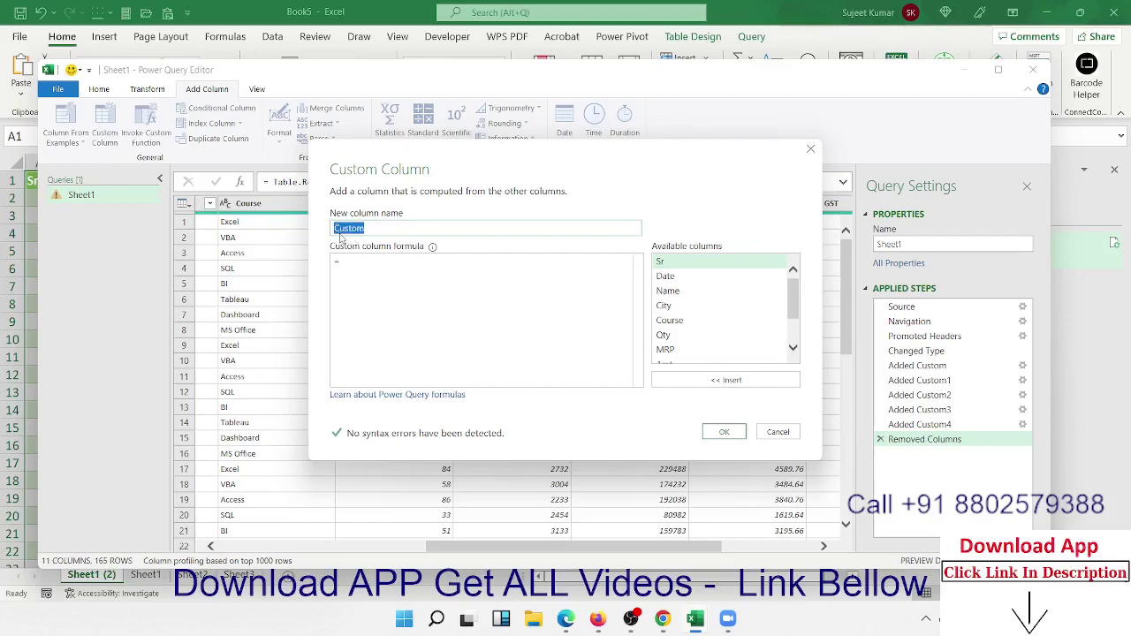
type("Q")
type(">50")
left_click(357, 260)
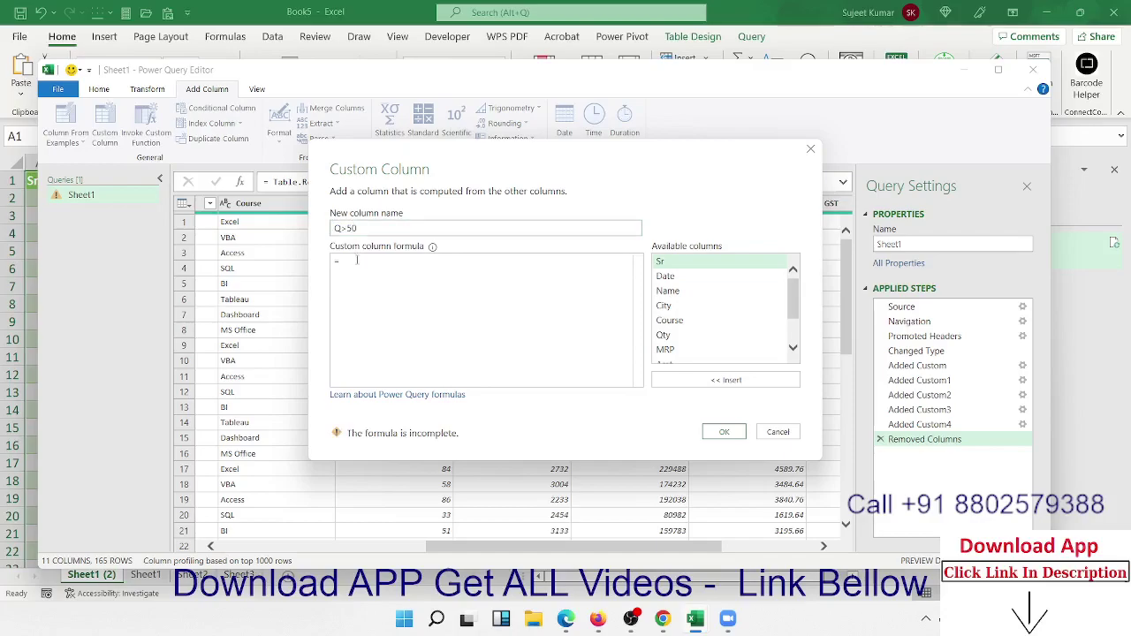
double_click(663, 335)
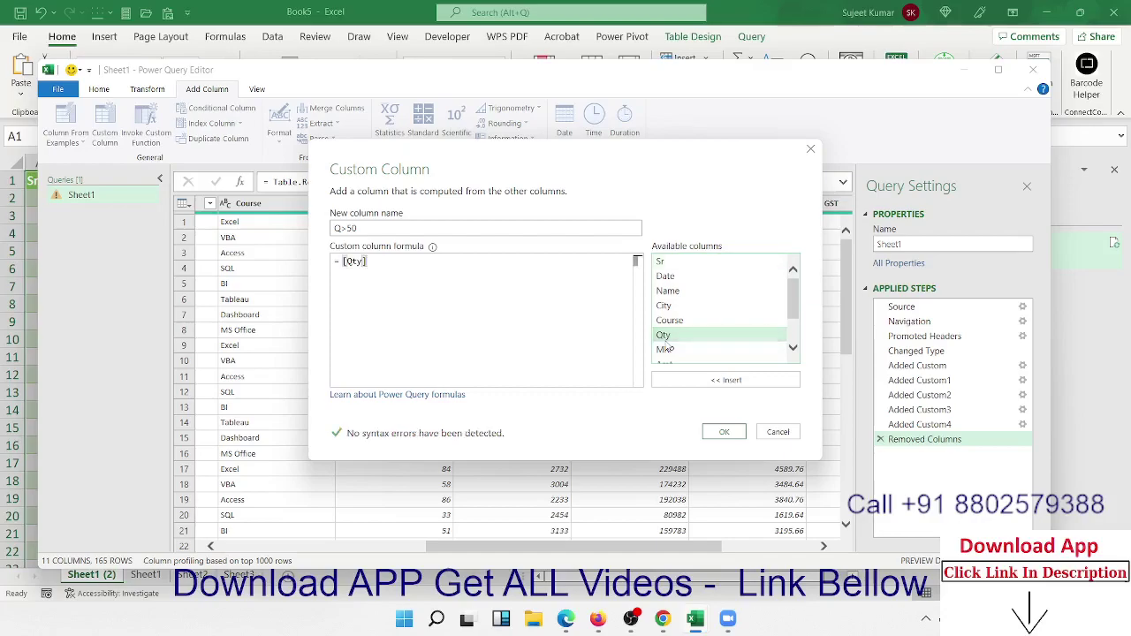
type(">50")
left_click(724, 431)
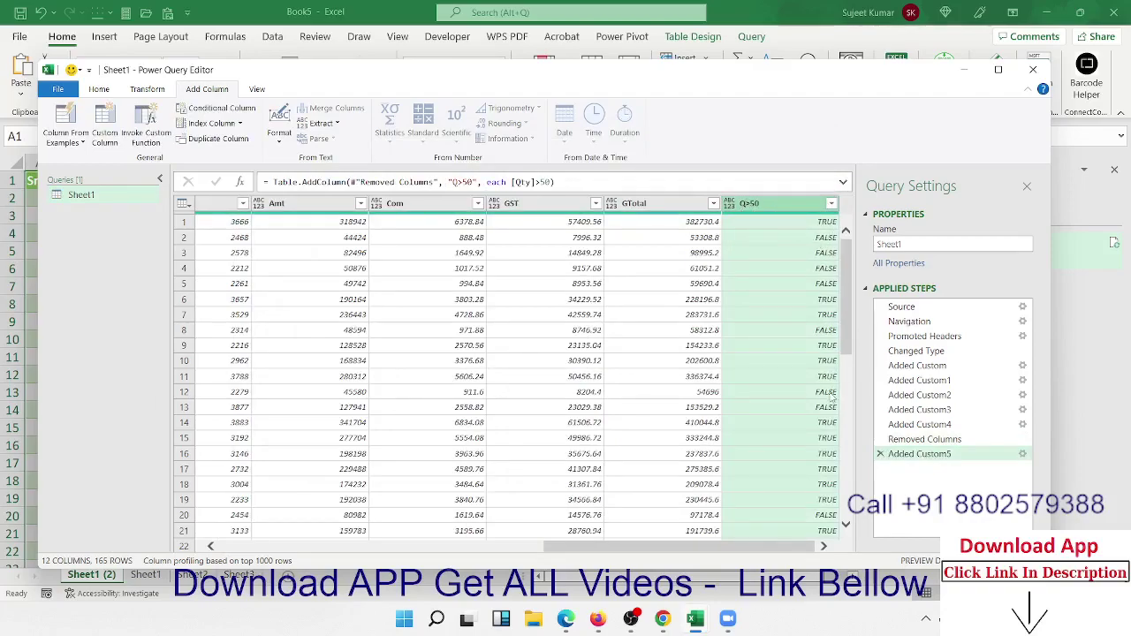
left_click(542, 183)
Step: Maximize the editor and try the Q>50 condition as [Qty]<50, then [Qty]<=50
key("BackSpace")
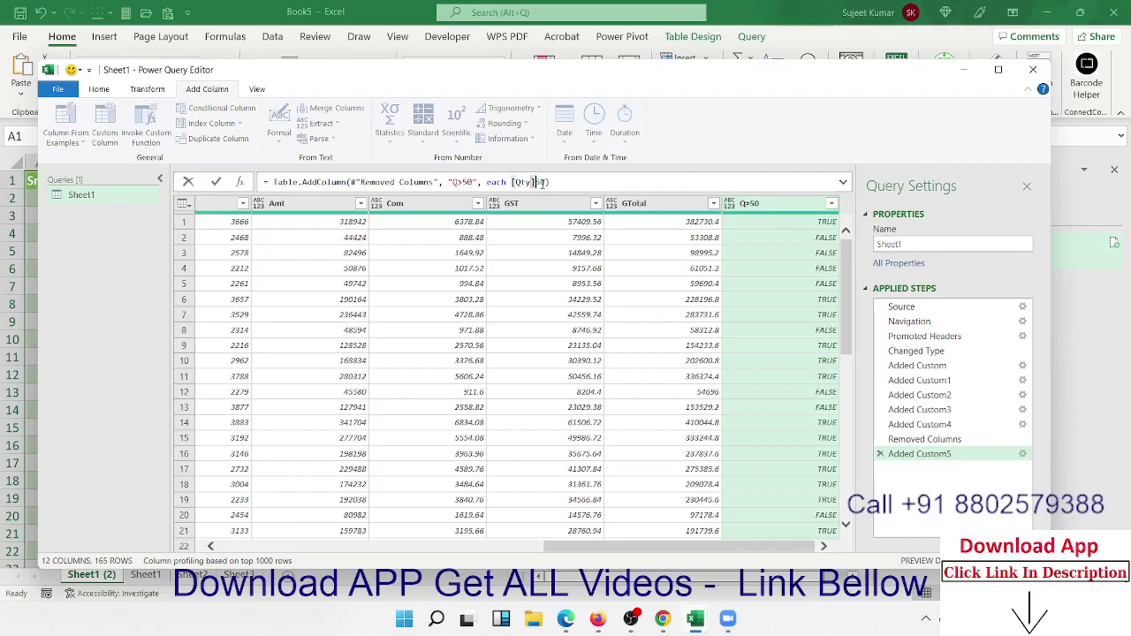
type("<")
key("Return")
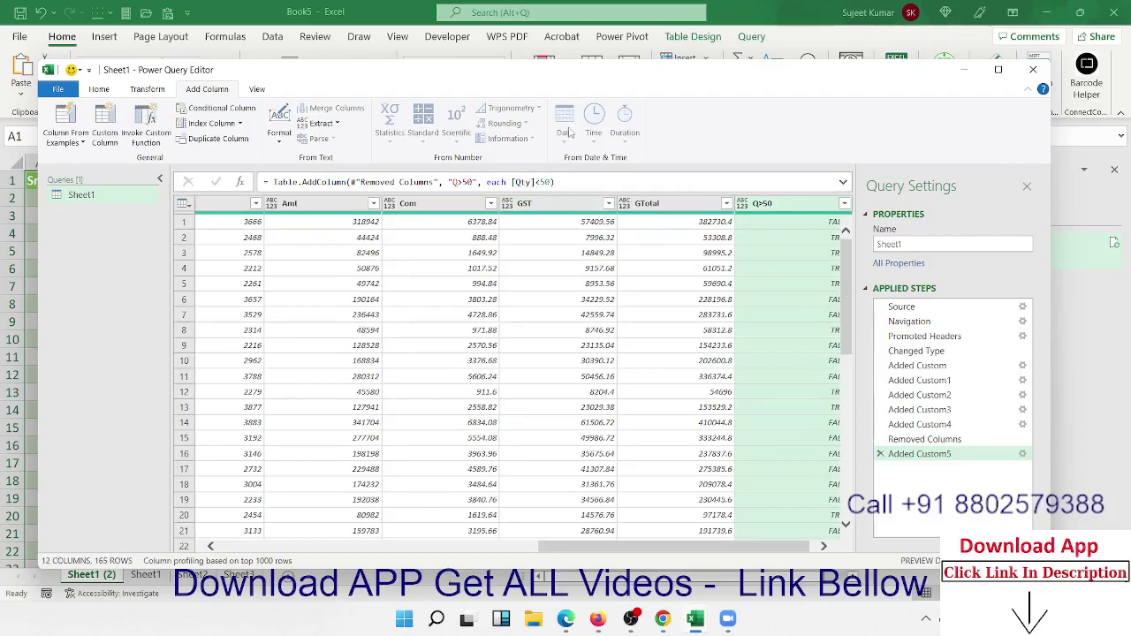
left_click(997, 69)
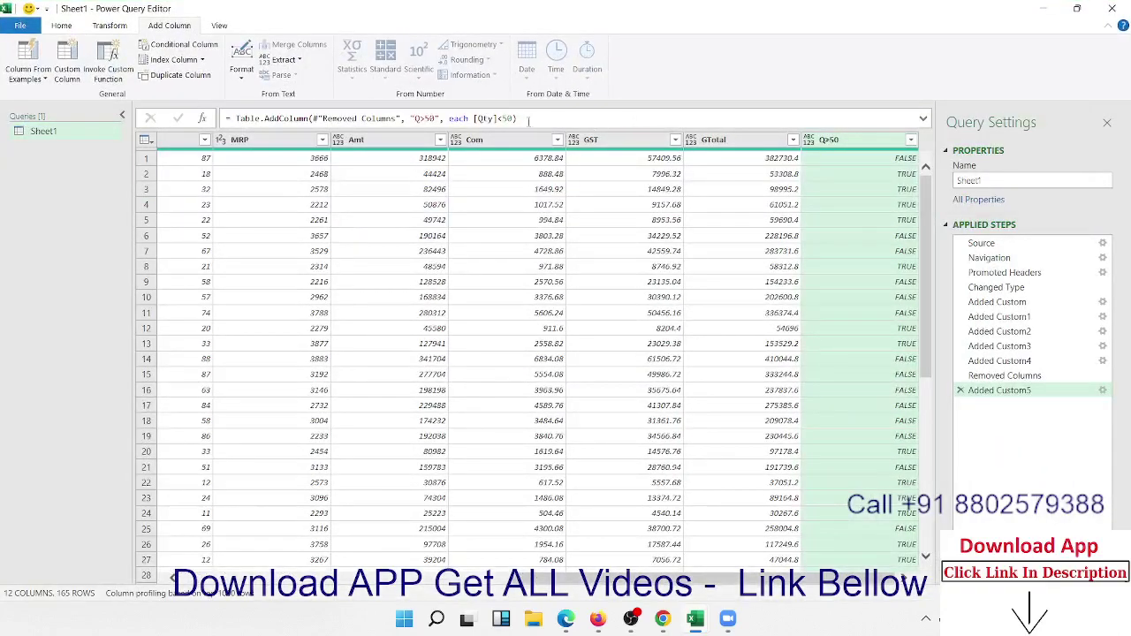
left_click(503, 118)
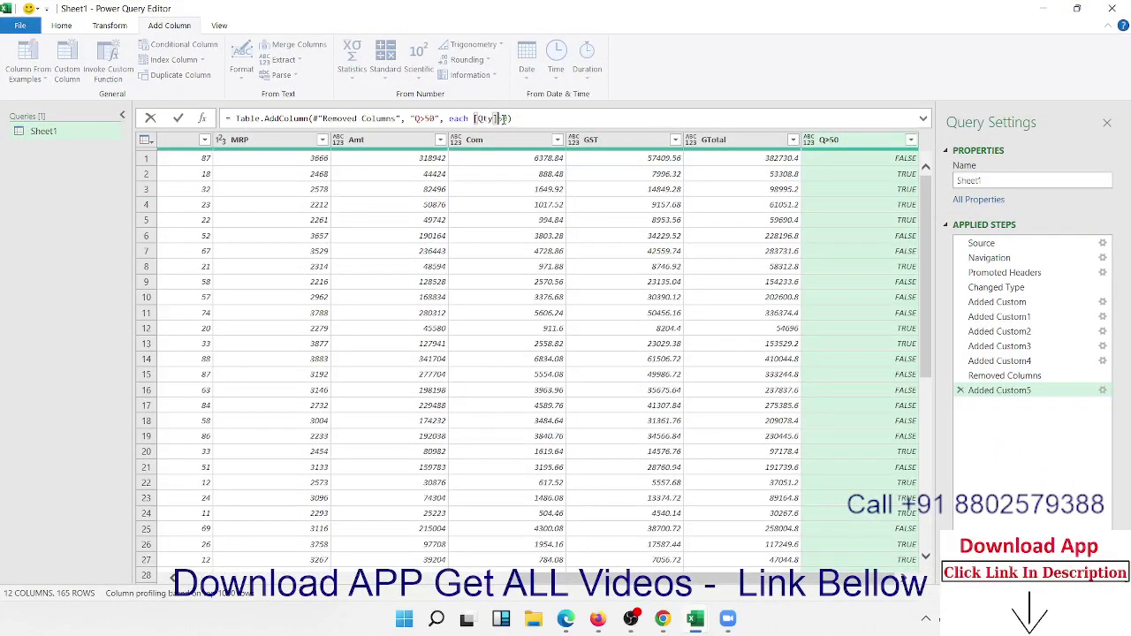
type("=")
key("Return")
Step: Change the Q>50 formula to [Qty]>=50, clearing the error
double_click(503, 118)
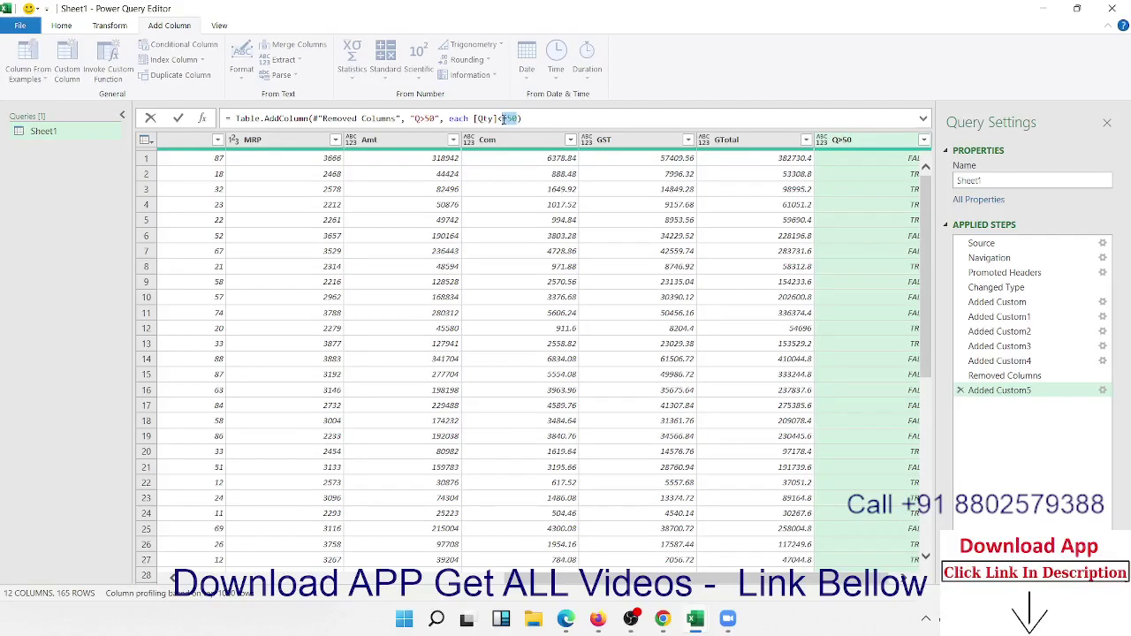
type(">")
type("=")
key("Return")
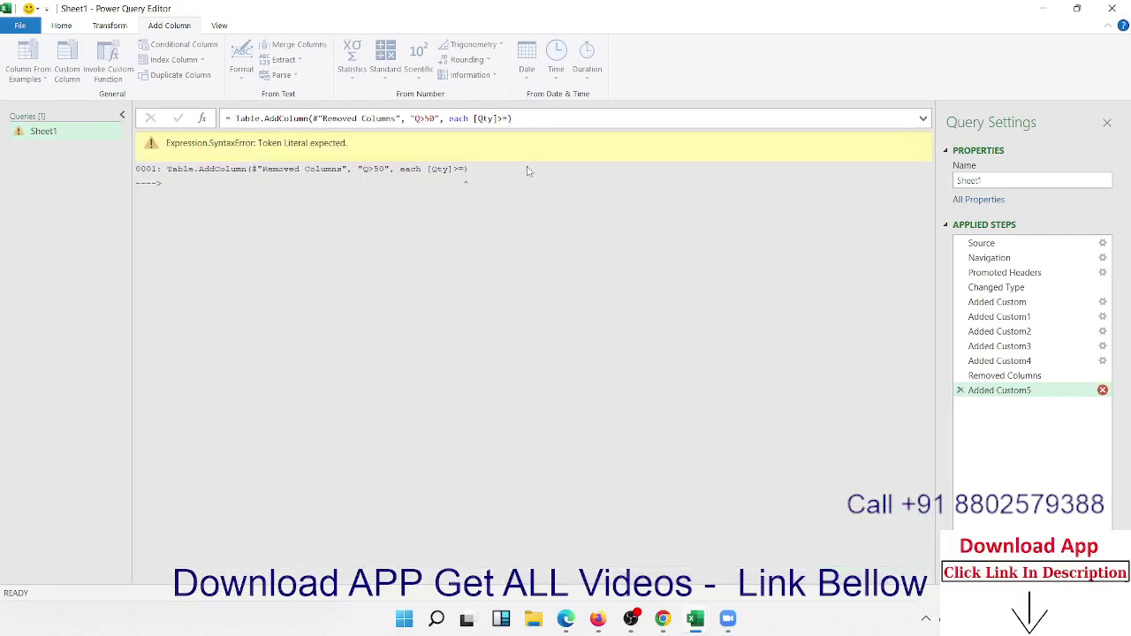
left_click(509, 117)
left_click(509, 118)
type("50")
key("Return")
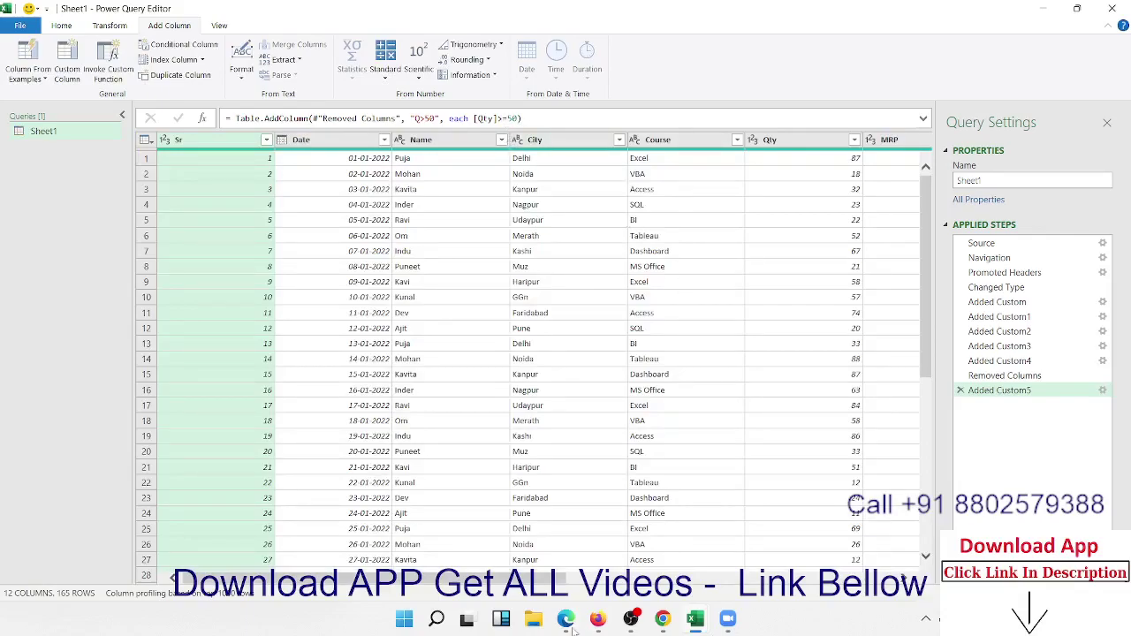
Step: Move Q>50 beside Qty, then delete the Reordered Columns and Added Custom5 steps
left_click_drag(492, 581, 831, 580)
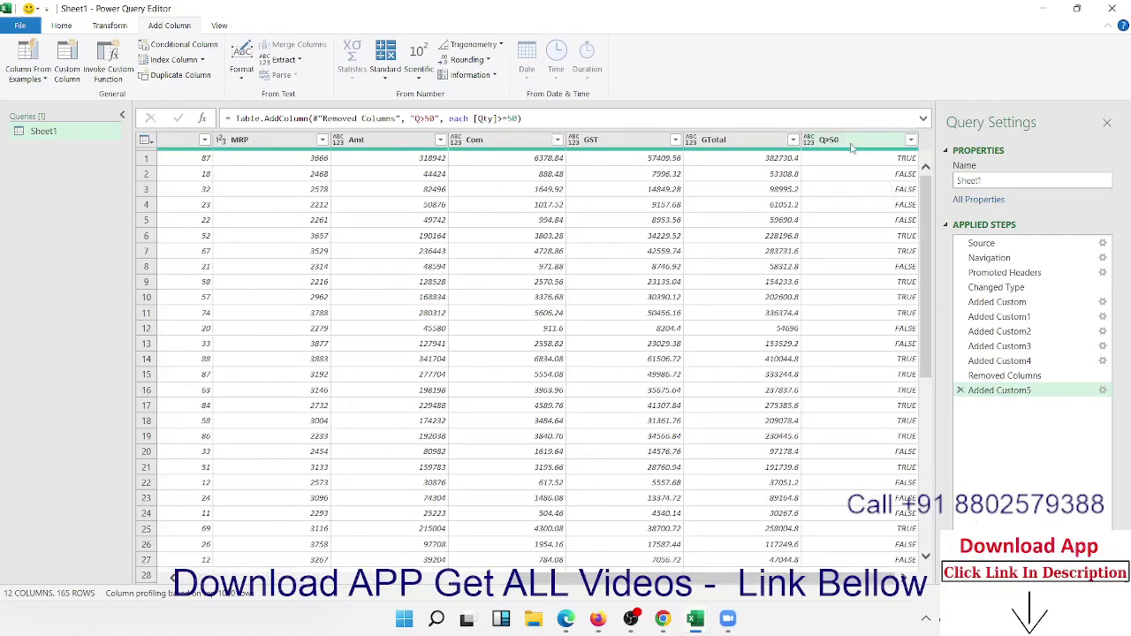
mouse_move(844, 139)
left_mouse_down()
mouse_move(301, 148)
mouse_move(324, 140)
left_mouse_up()
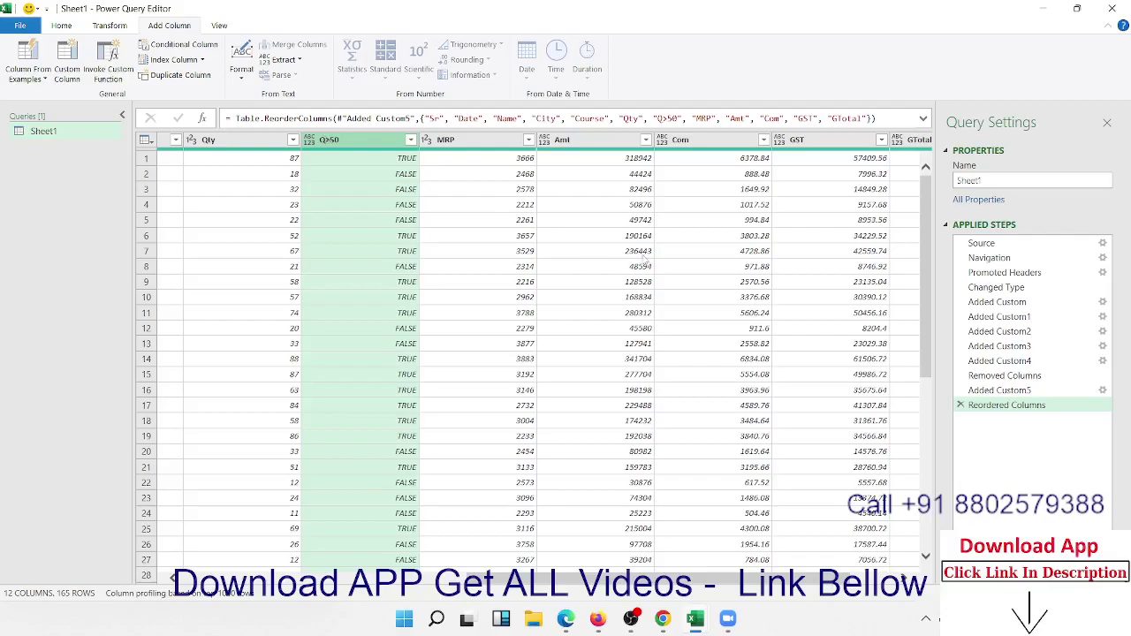
left_click(961, 404)
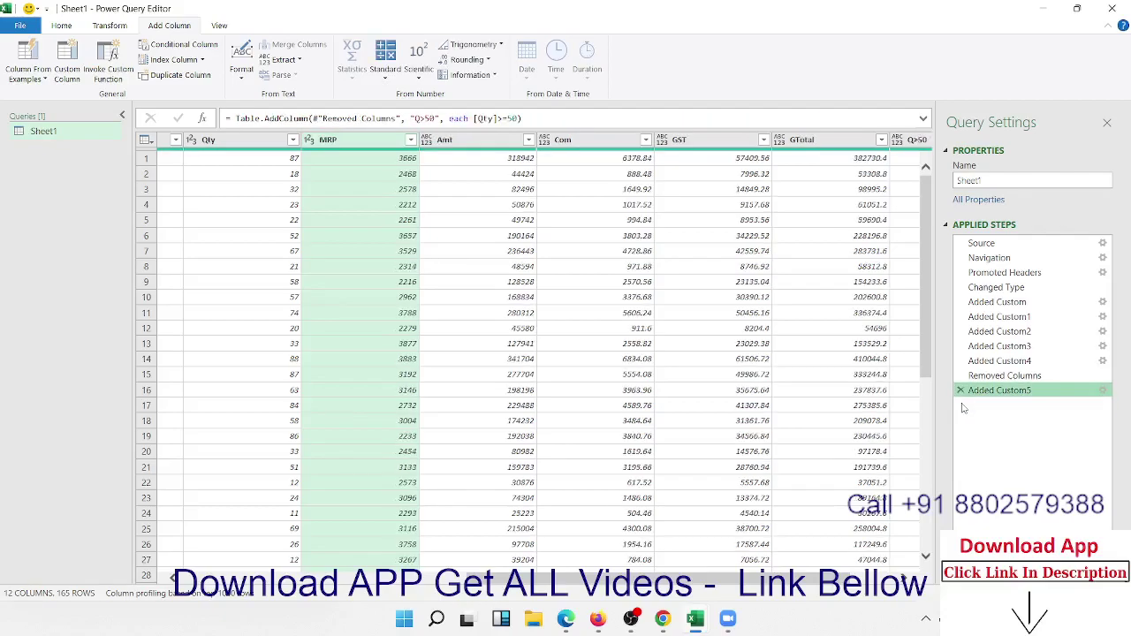
left_click(961, 391)
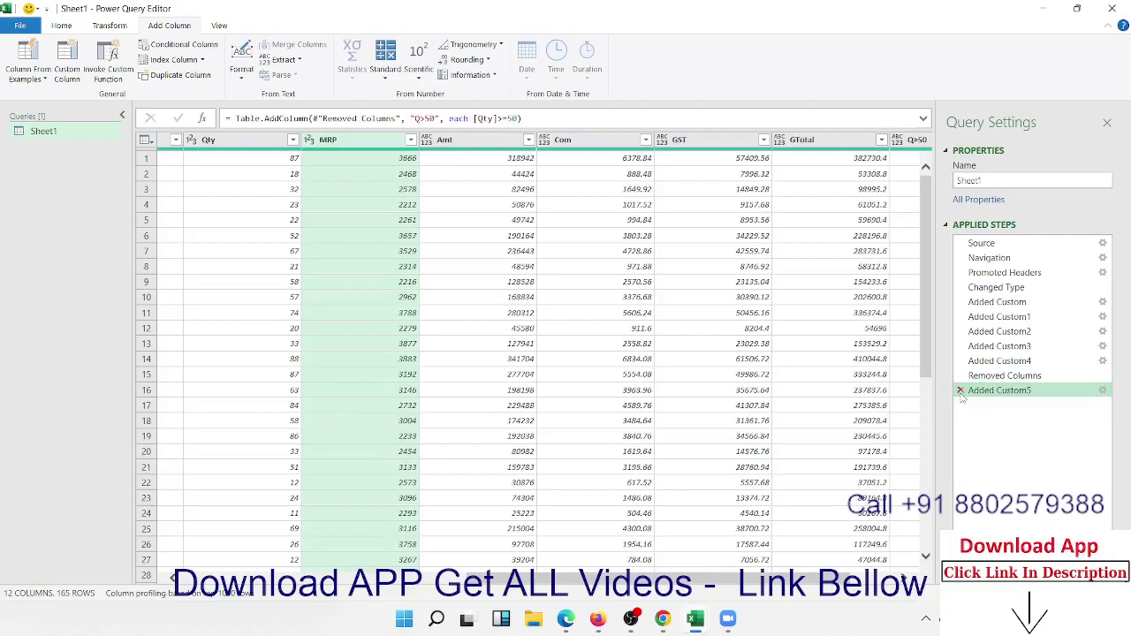
left_click(69, 76)
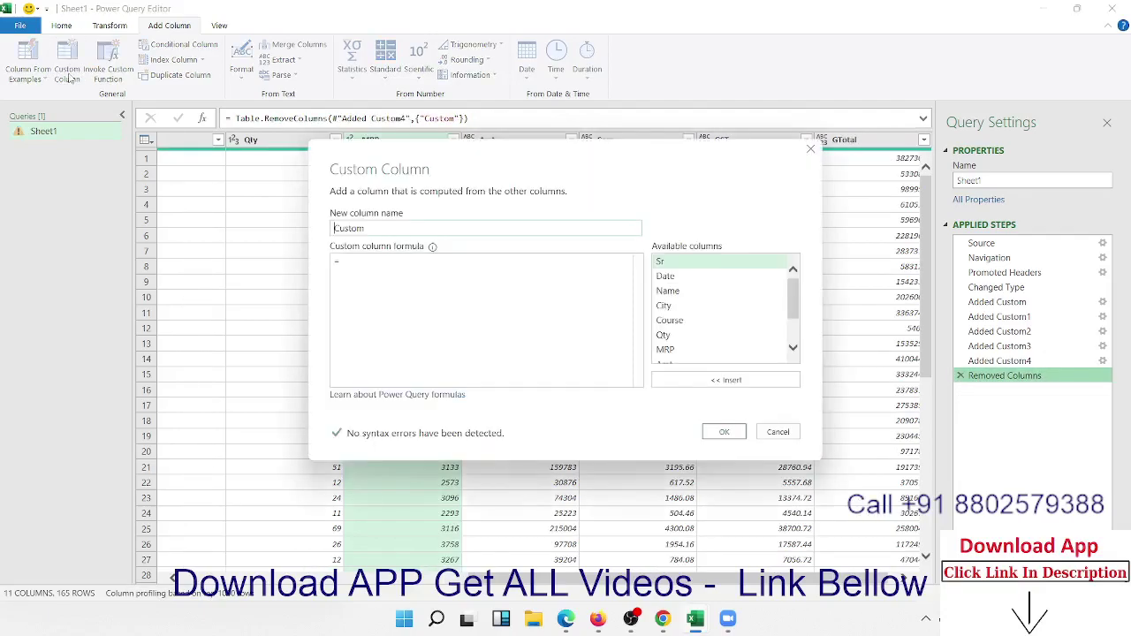
Step: Name the new column Inc with formula if [Qty]>=50 then [Qty]*10 else 0
double_click(346, 227)
type("Inc")
key("Tab")
type("[")
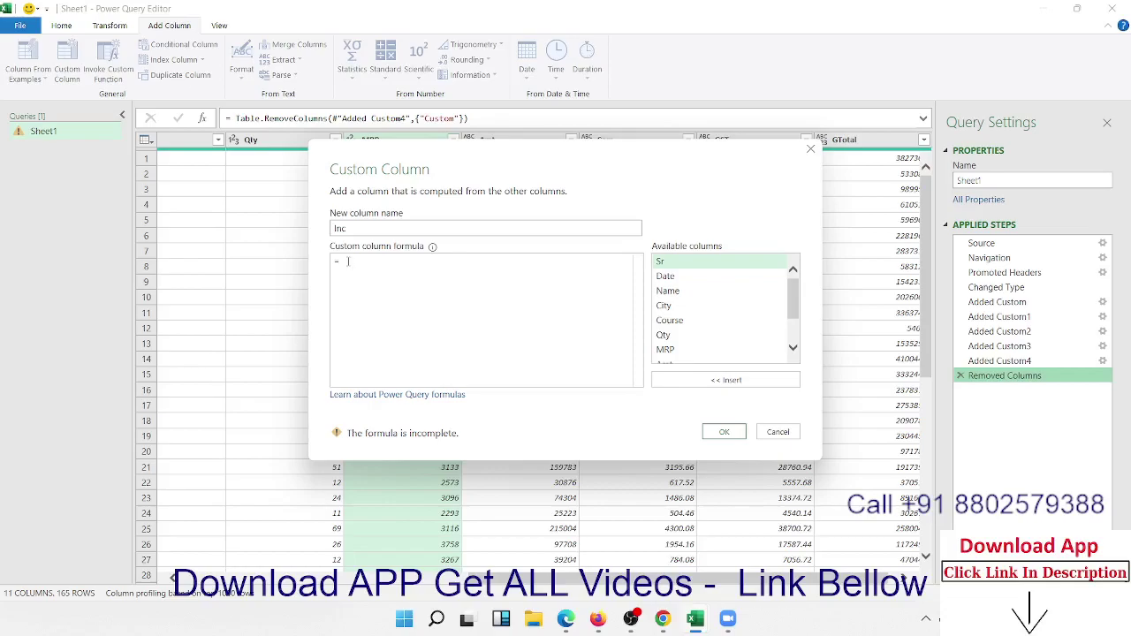
type("if")
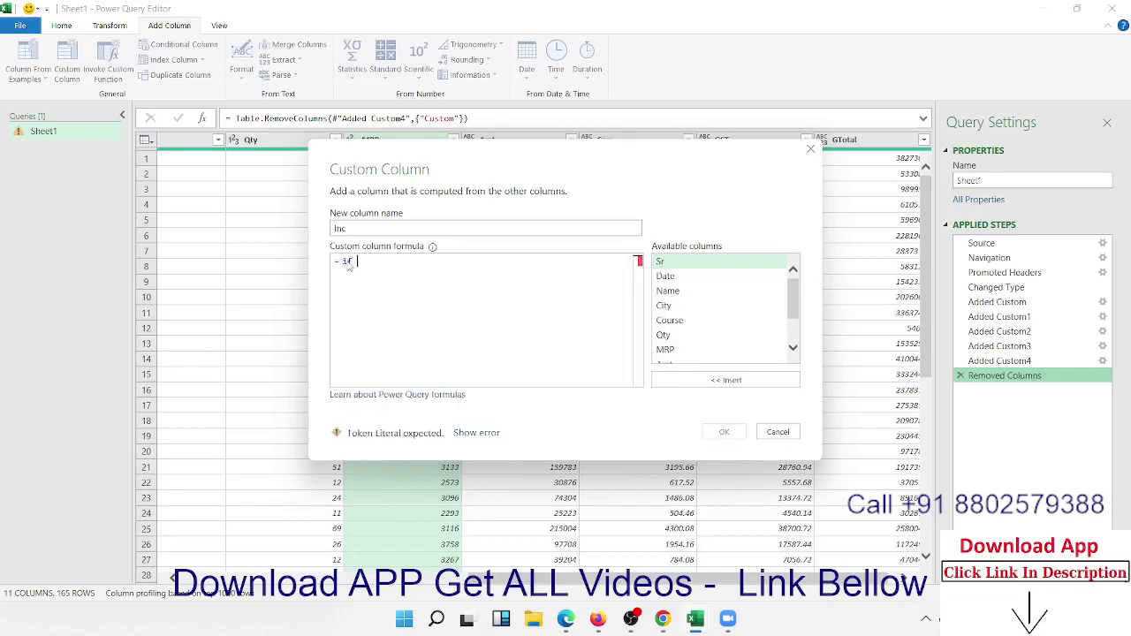
mouse_move(347, 263)
double_click(681, 341)
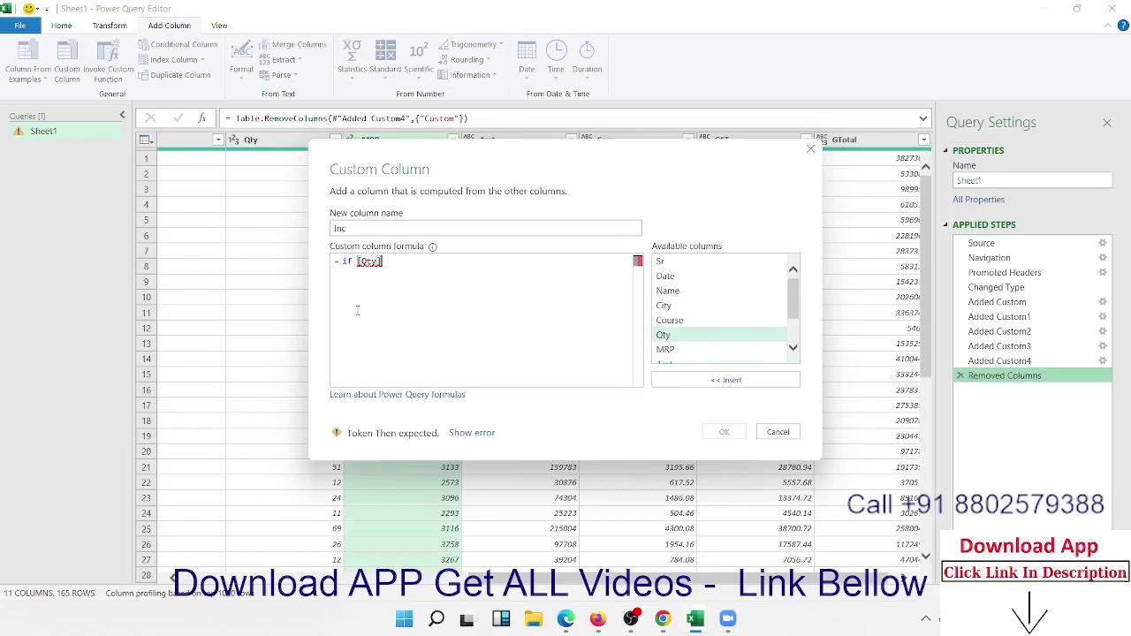
type(">=")
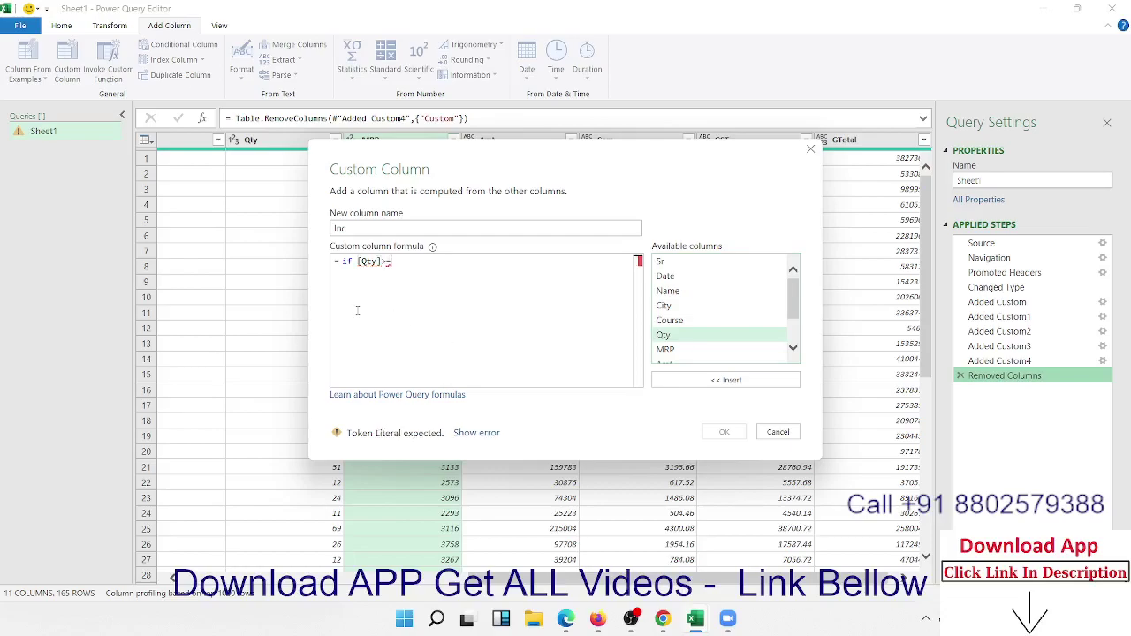
type("50 then")
type(" got")
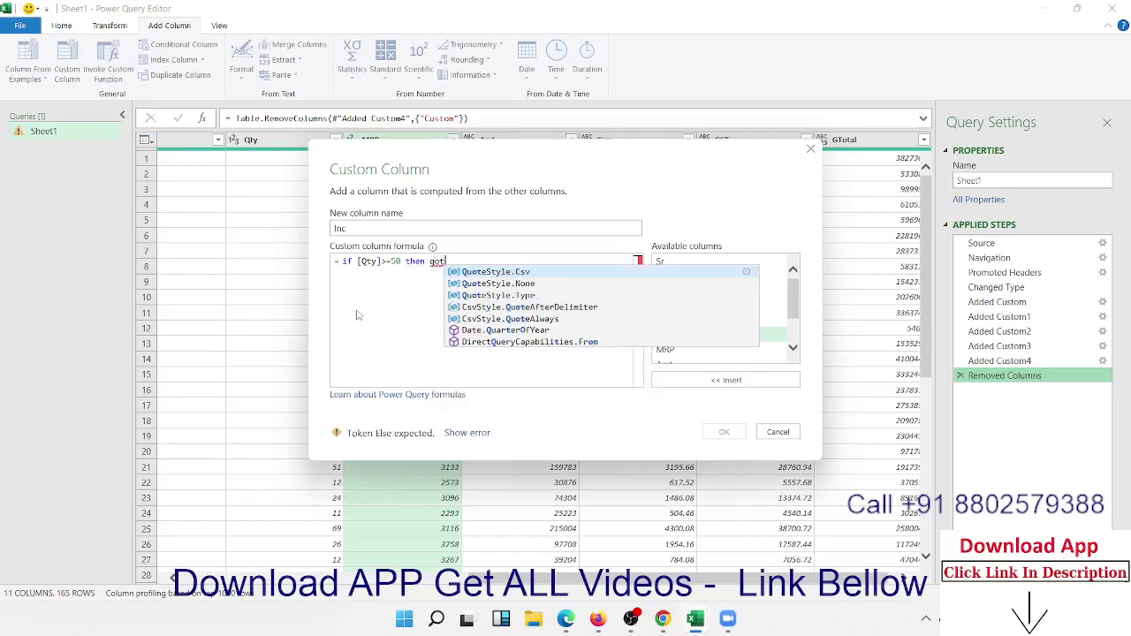
key("BackSpace")
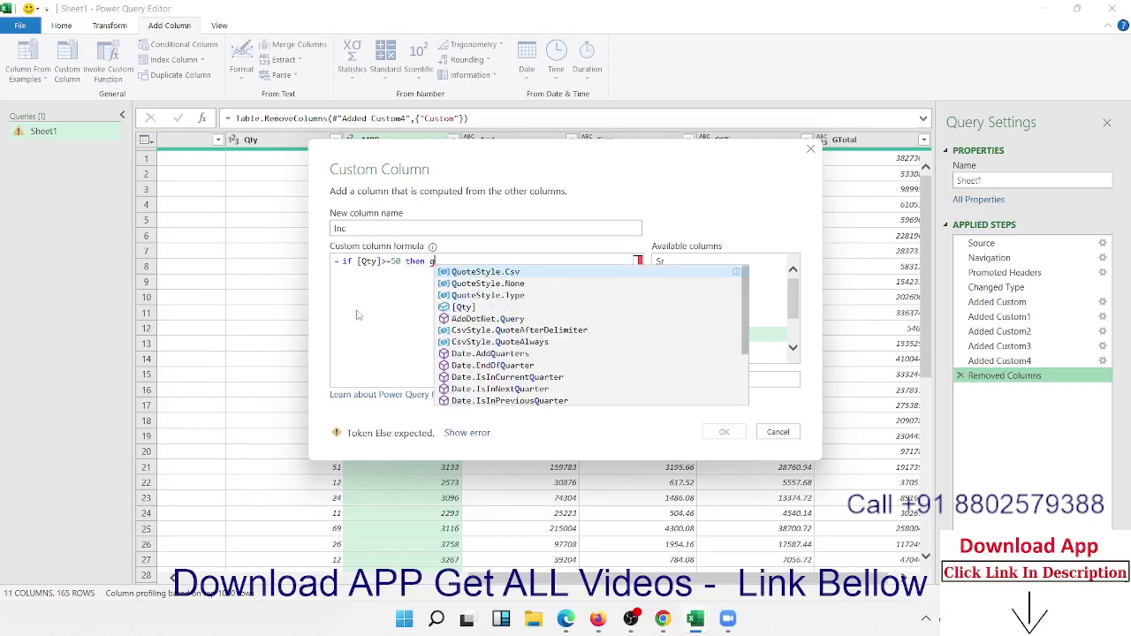
type("ty")
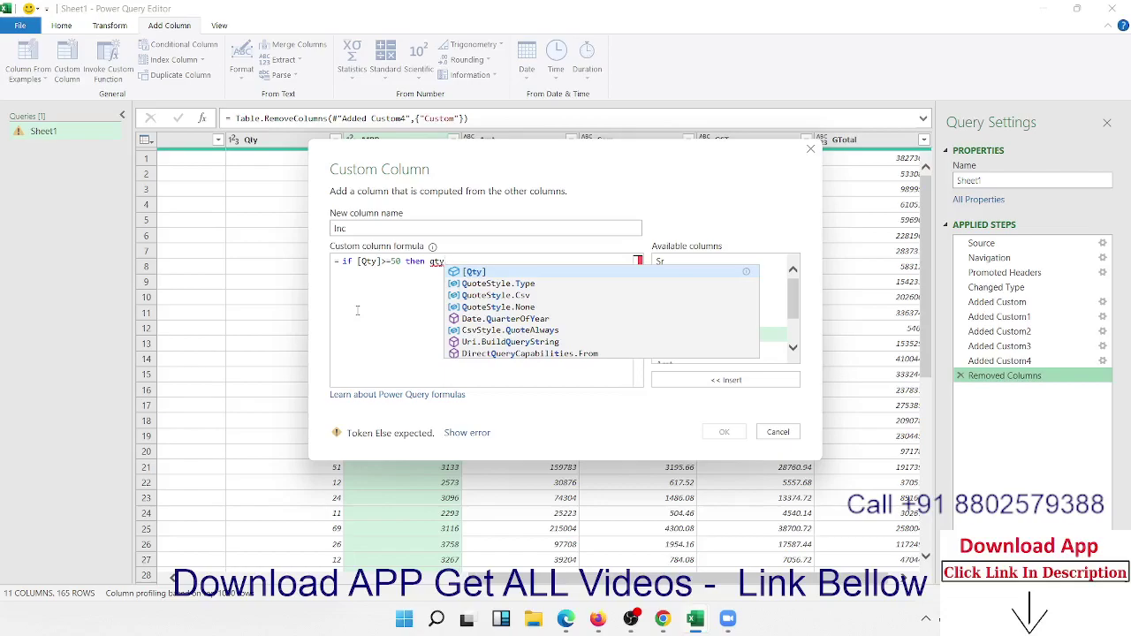
key("Tab")
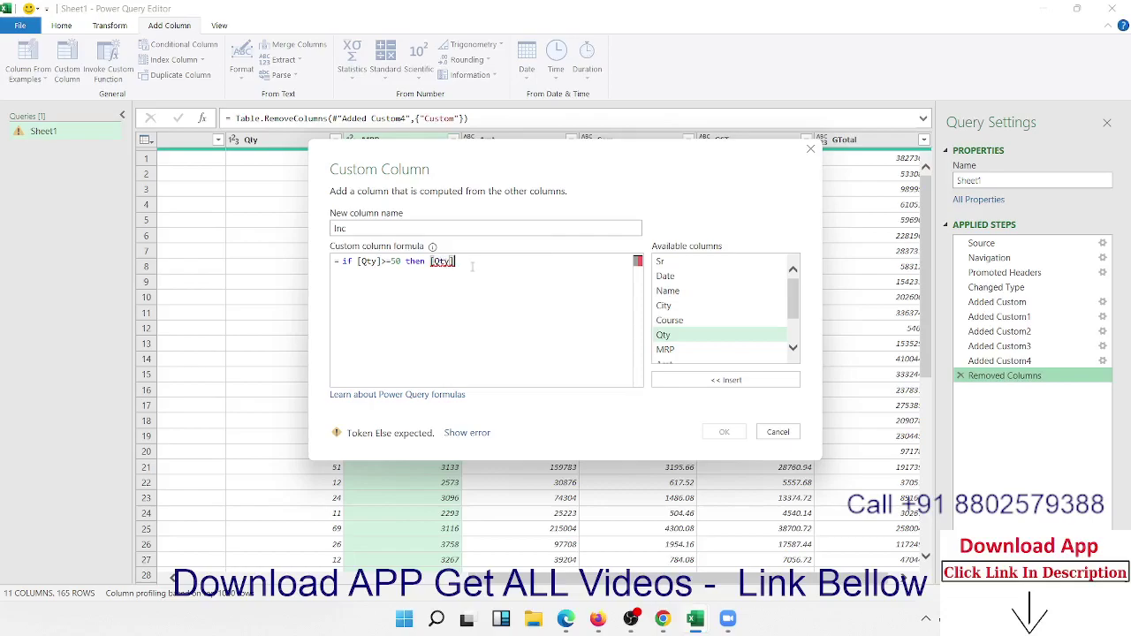
type("\"")
type("0")
type(" e")
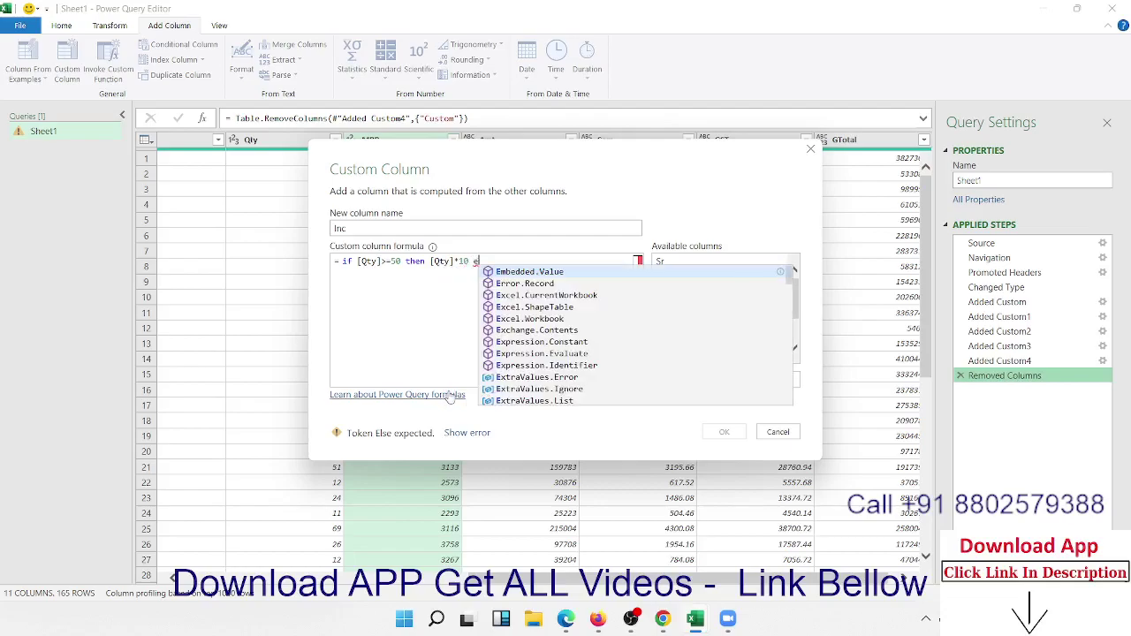
type("lse ")
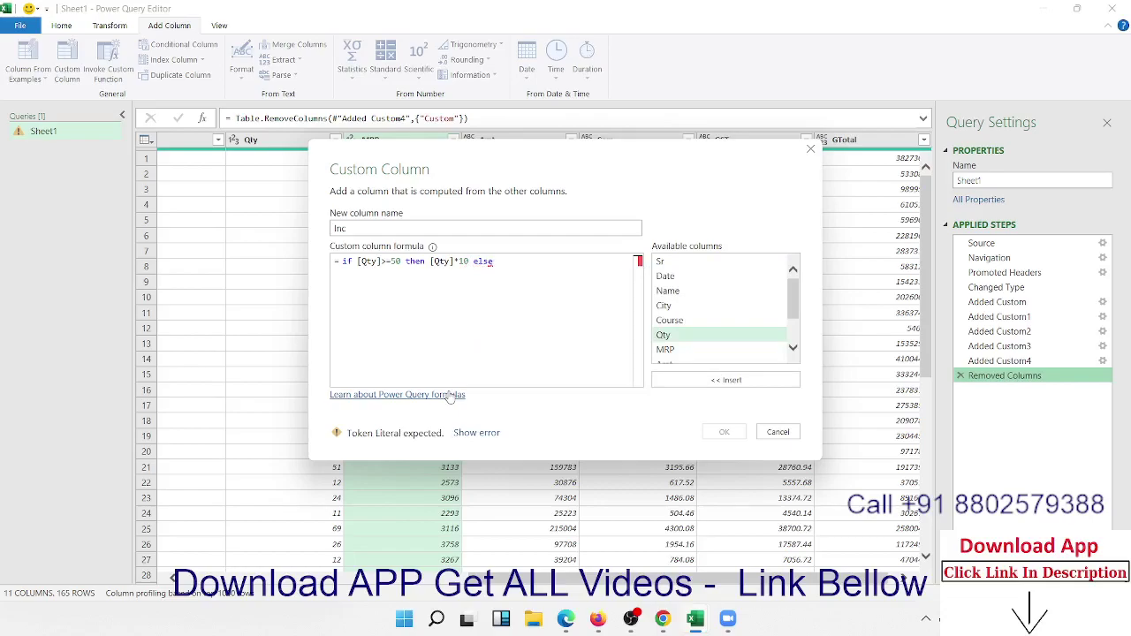
type("0")
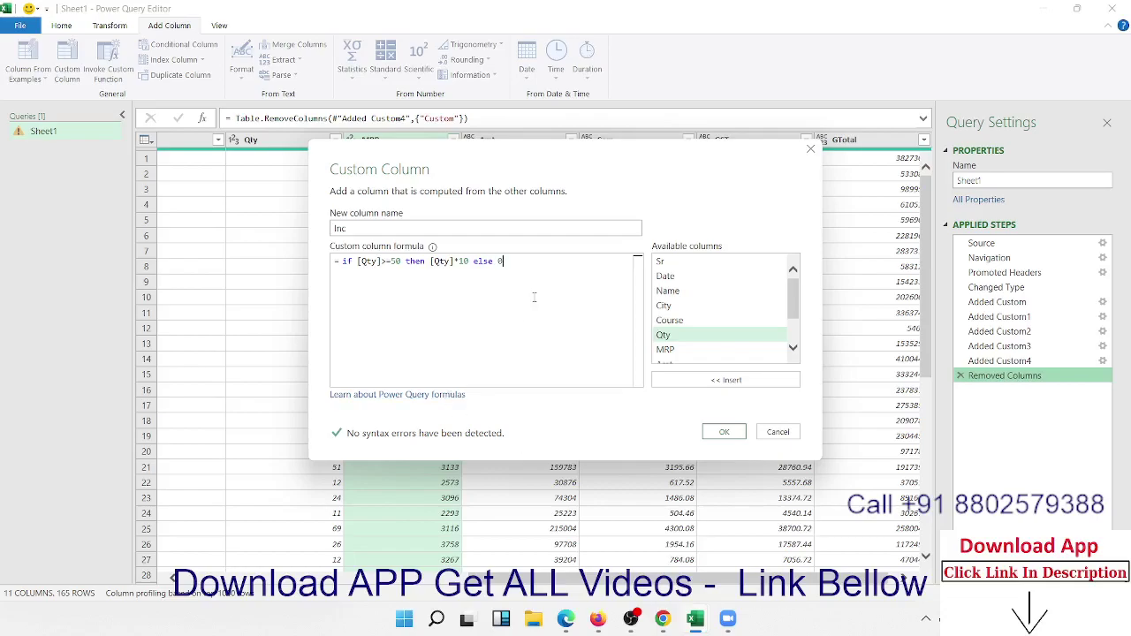
Step: Add the Inc column to the table
left_click(723, 432)
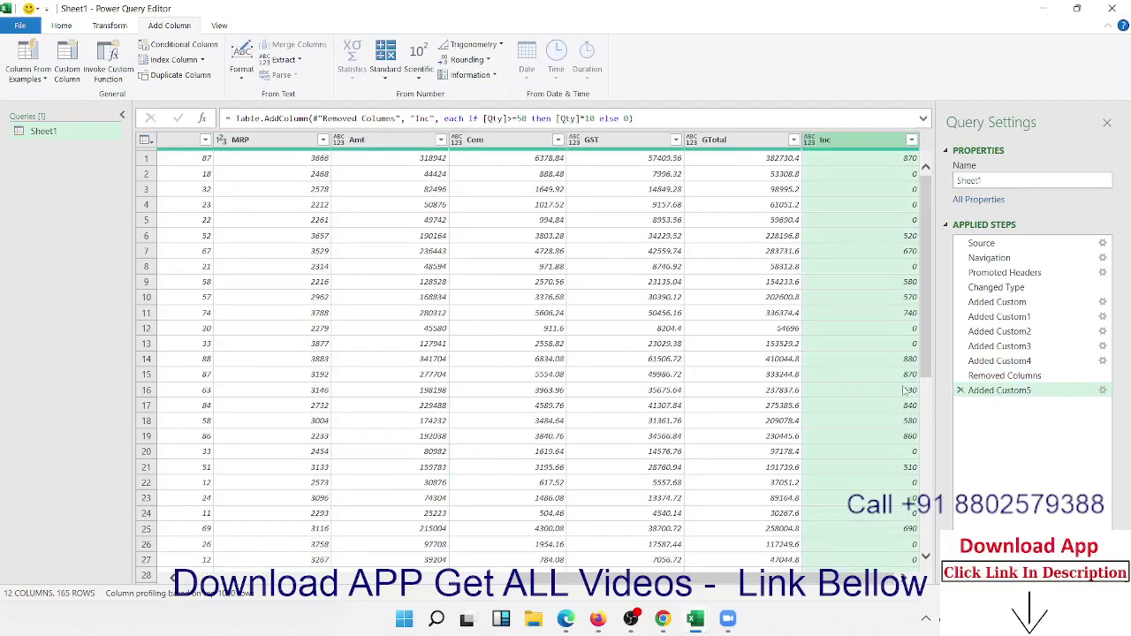
mouse_move(925, 371)
left_mouse_down()
mouse_move(926, 528)
mouse_move(919, 294)
left_mouse_up()
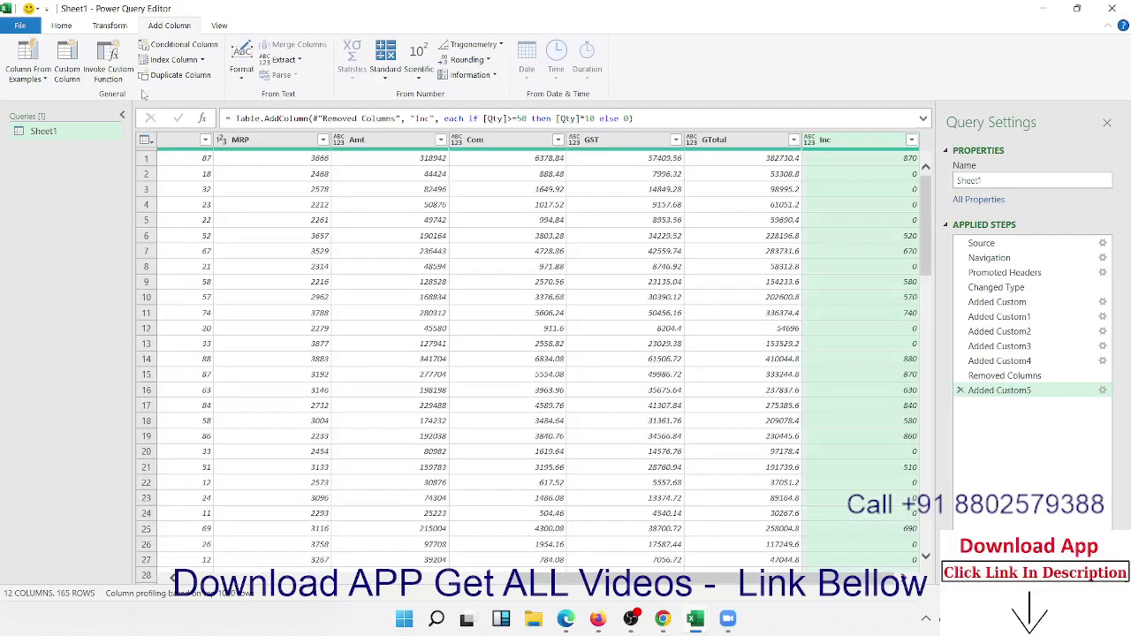
left_click(76, 79)
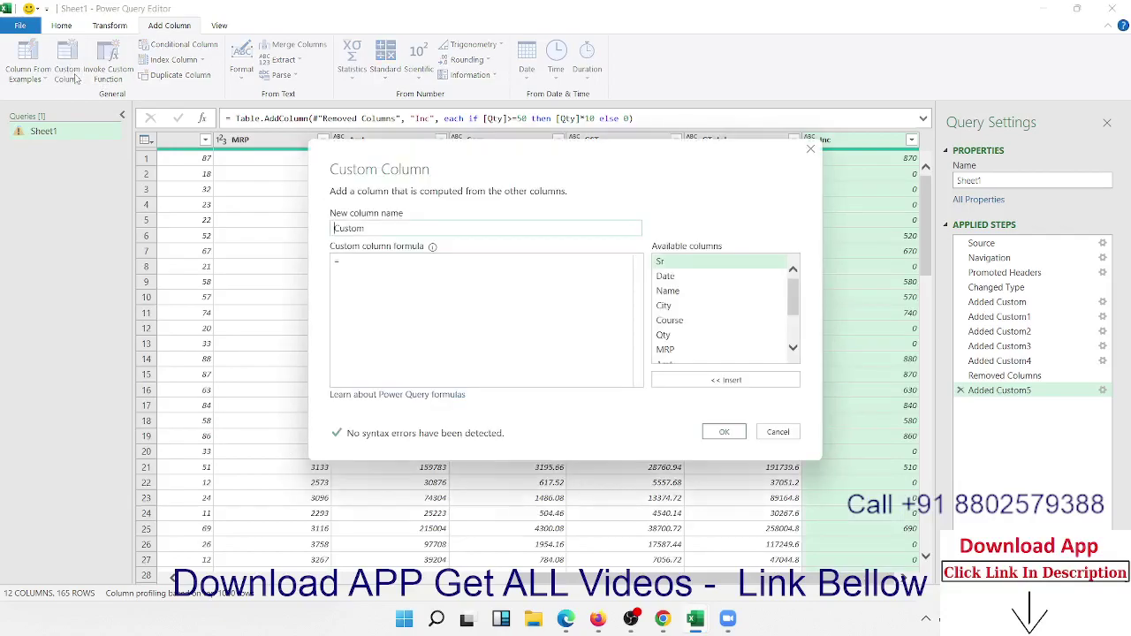
key("Escape")
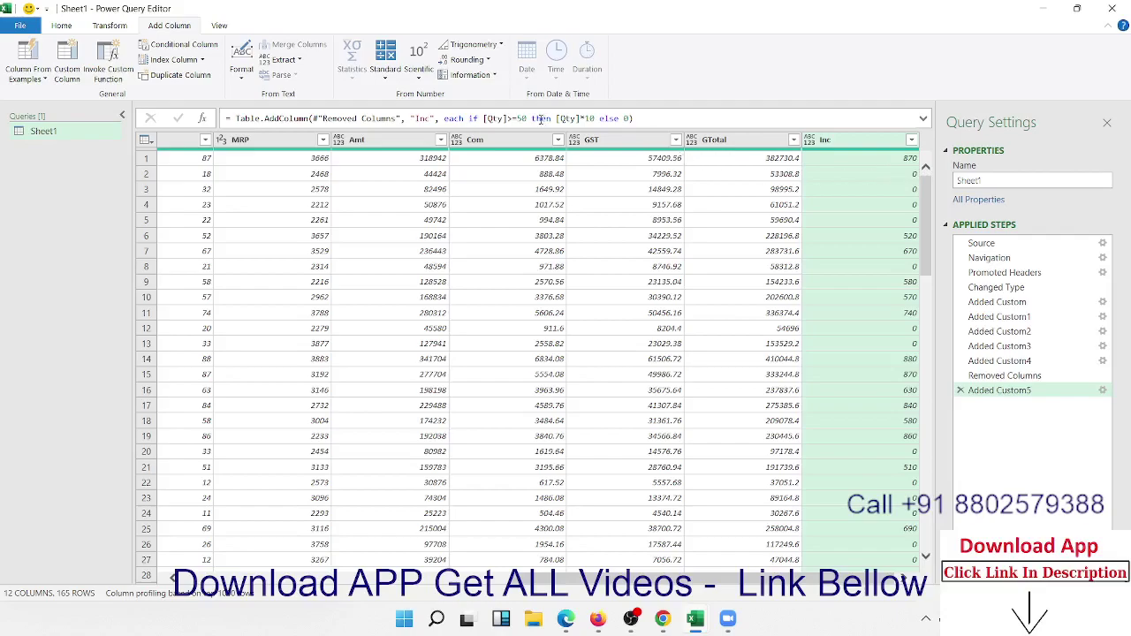
Step: Add 'and [qty]<=80' after >=50 in the Inc formula
left_click(528, 119)
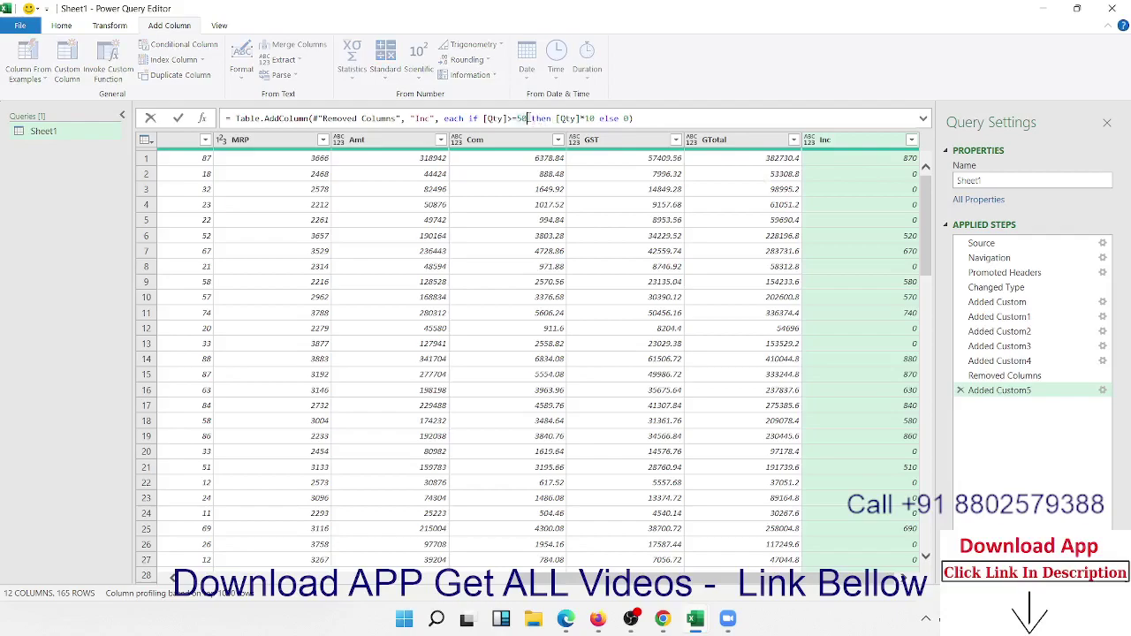
type("a")
type("nd ")
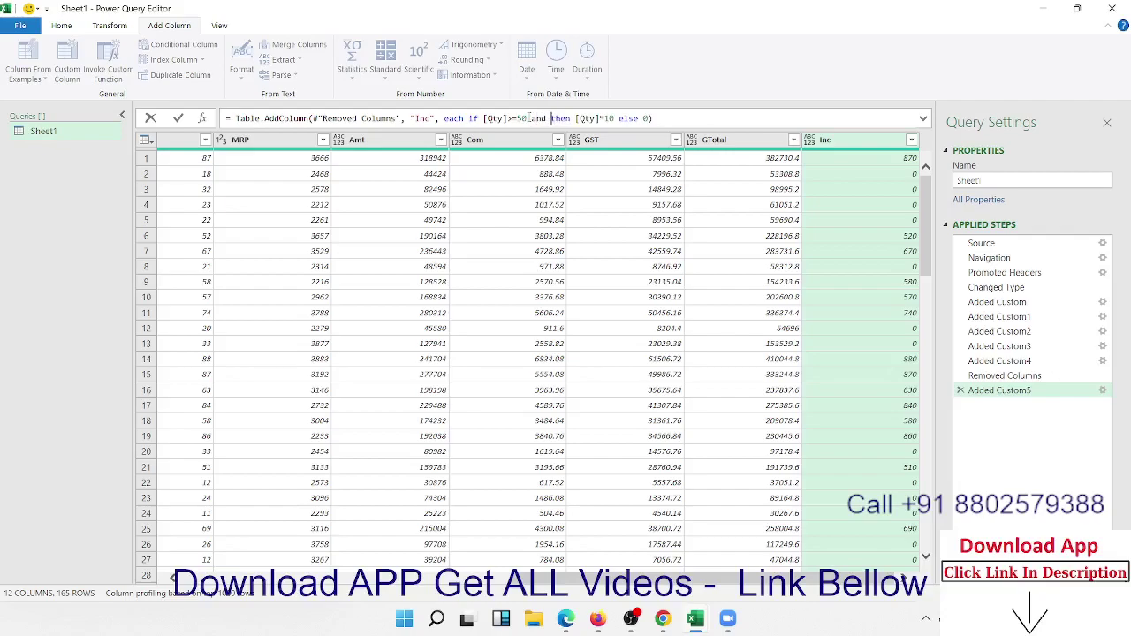
type("qt")
key("BackSpace")
key("BackSpace")
type("[q")
type("ty")
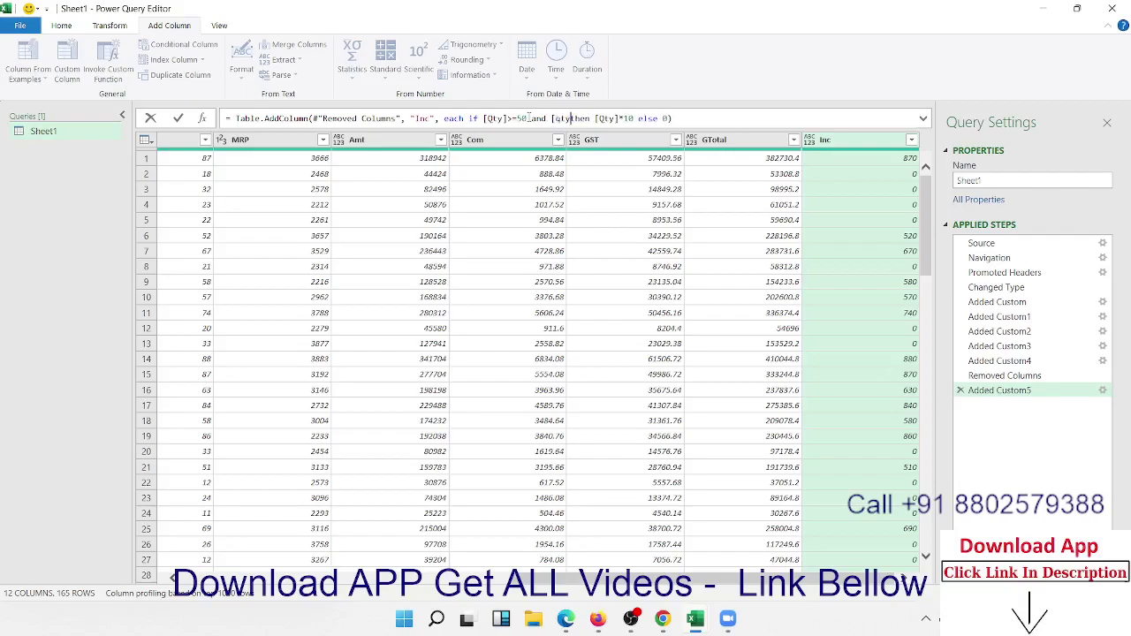
type("]")
type("<=80")
key("Return")
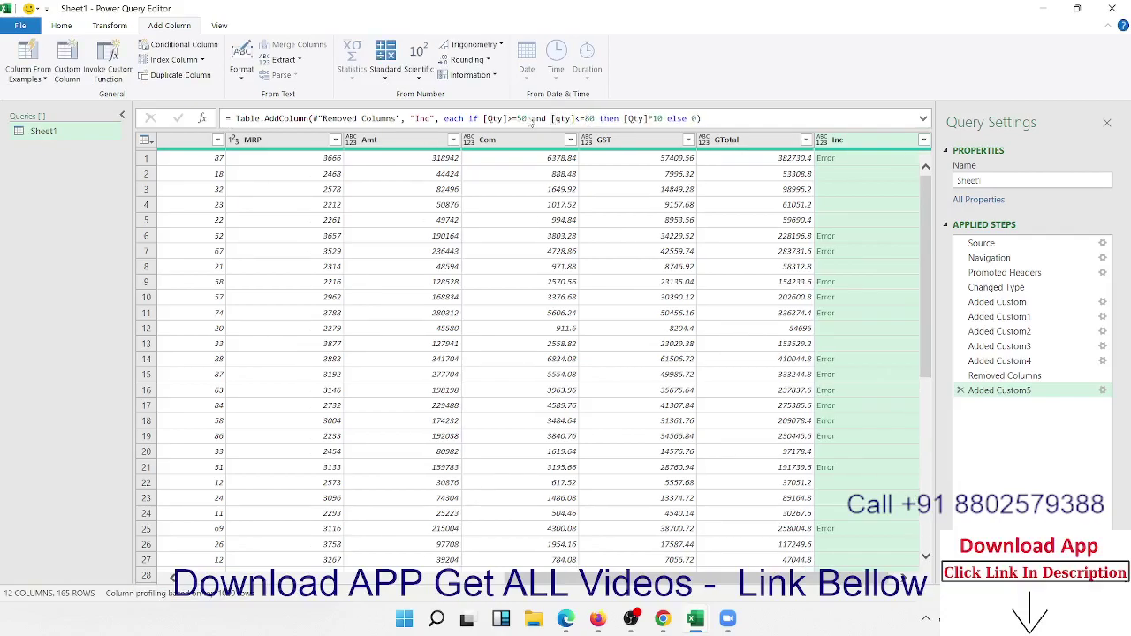
Step: Fix the Inc formula's spacing and capitalize [Qty] so values like 520 appear
left_click(529, 119)
left_click_drag(573, 119, 581, 118)
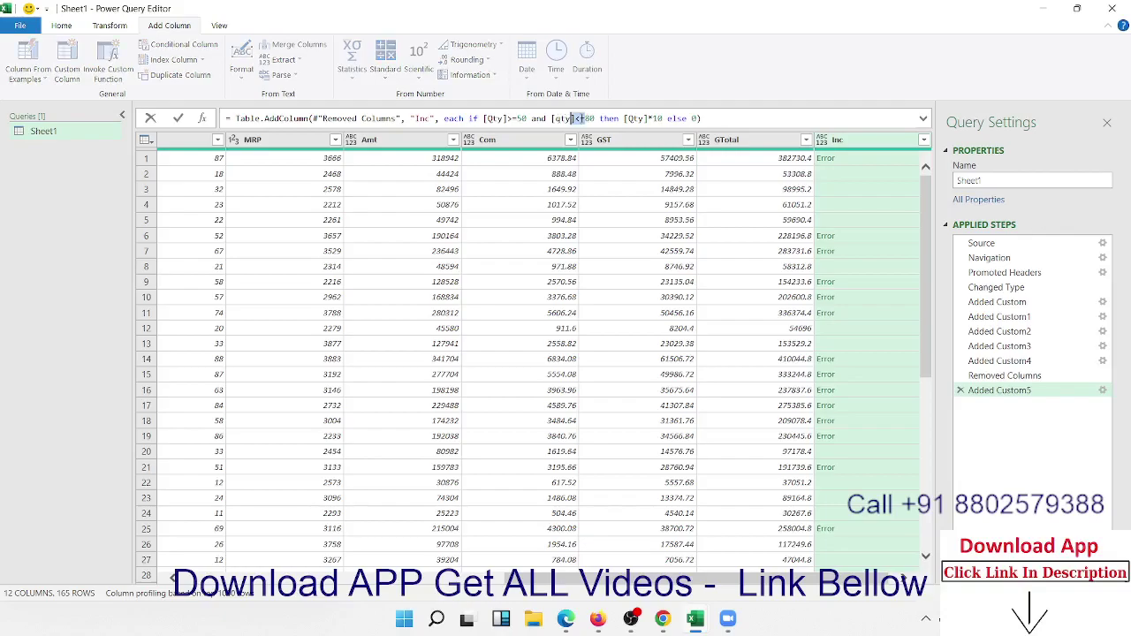
left_click(572, 119)
left_click(557, 119)
key("BackSpace")
type("Q")
key("Return")
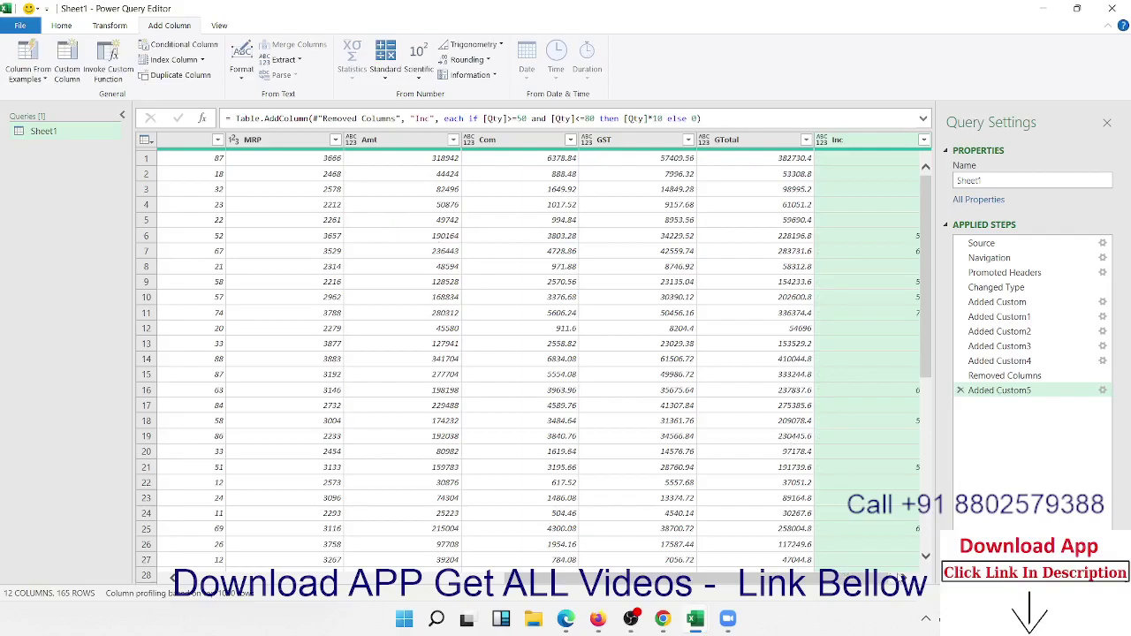
left_click(900, 577)
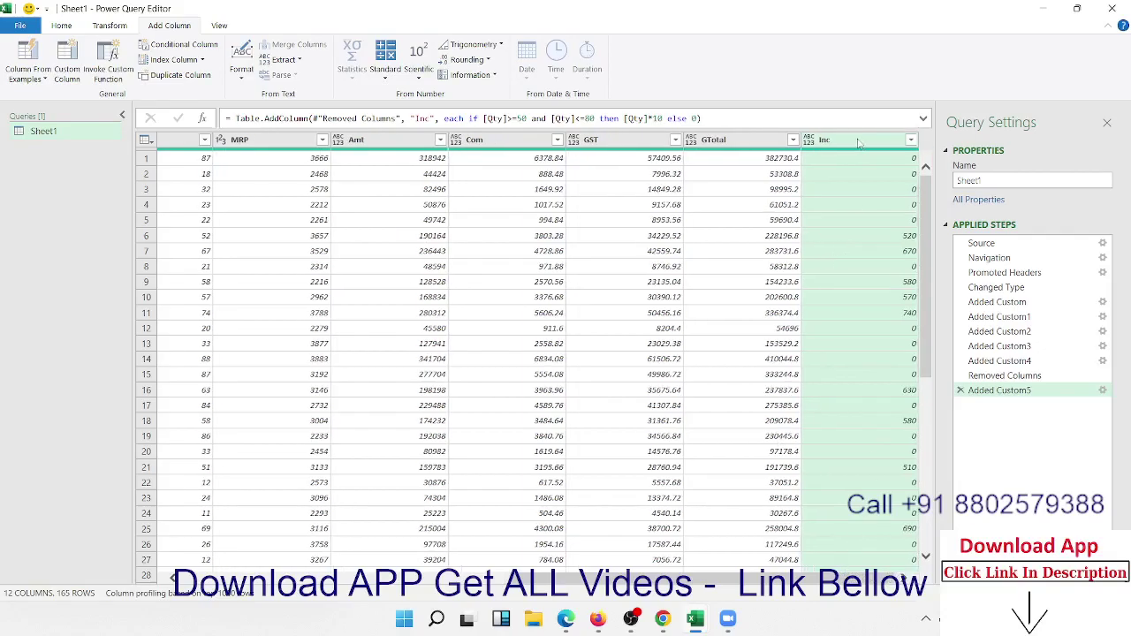
Step: Move Inc before GTotal, then delete the Reordered Columns, Added Custom5 and Removed Columns steps
left_click_drag(857, 143, 759, 144)
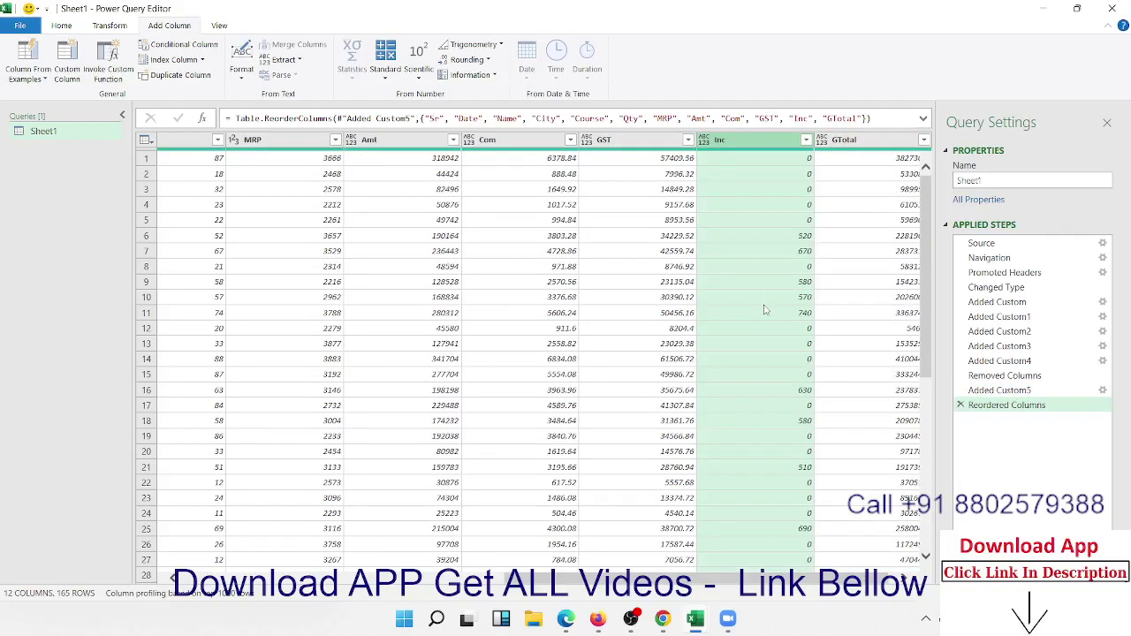
left_click(960, 404)
left_click(960, 389)
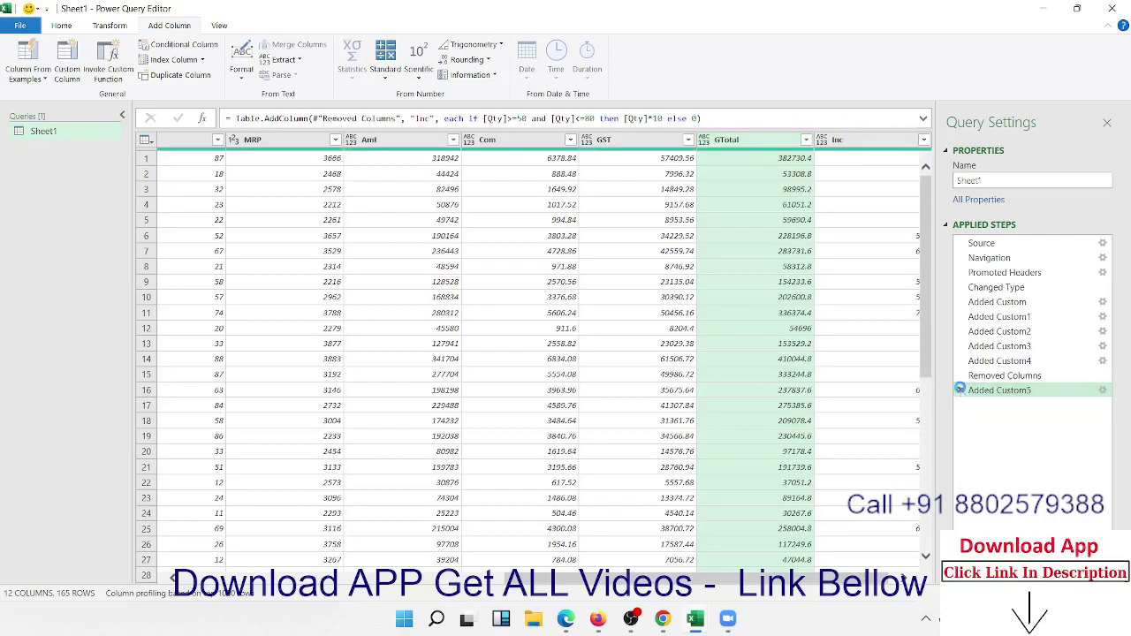
left_click(961, 376)
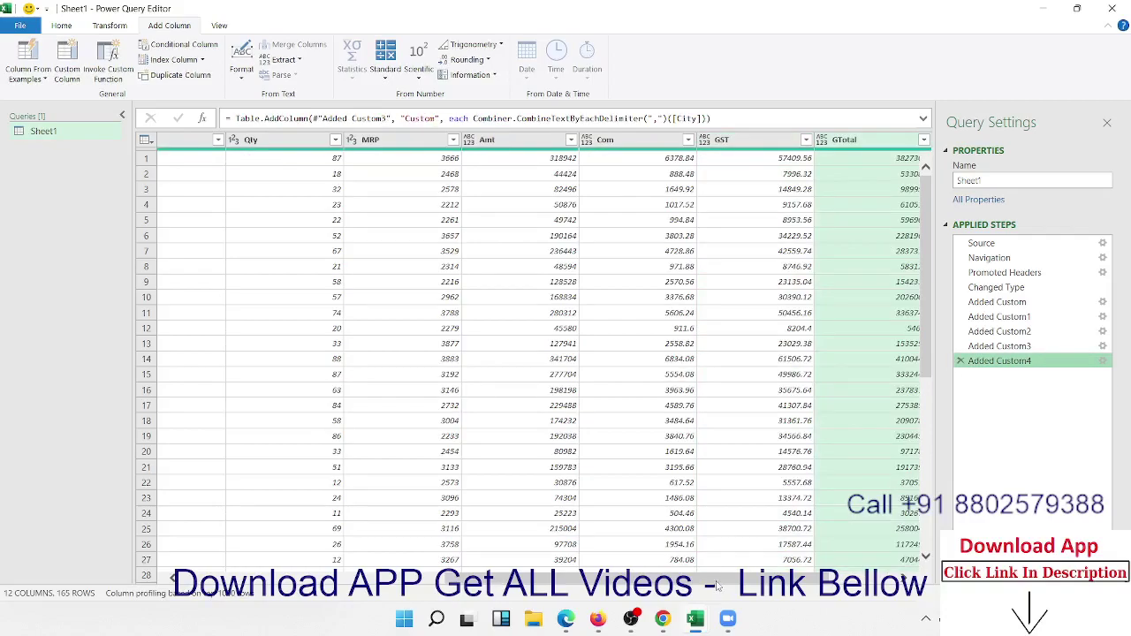
Step: Check the City values Delhi, Noida and GGn, then delete the erroring Added Custom4 step
left_click_drag(719, 585, 492, 601)
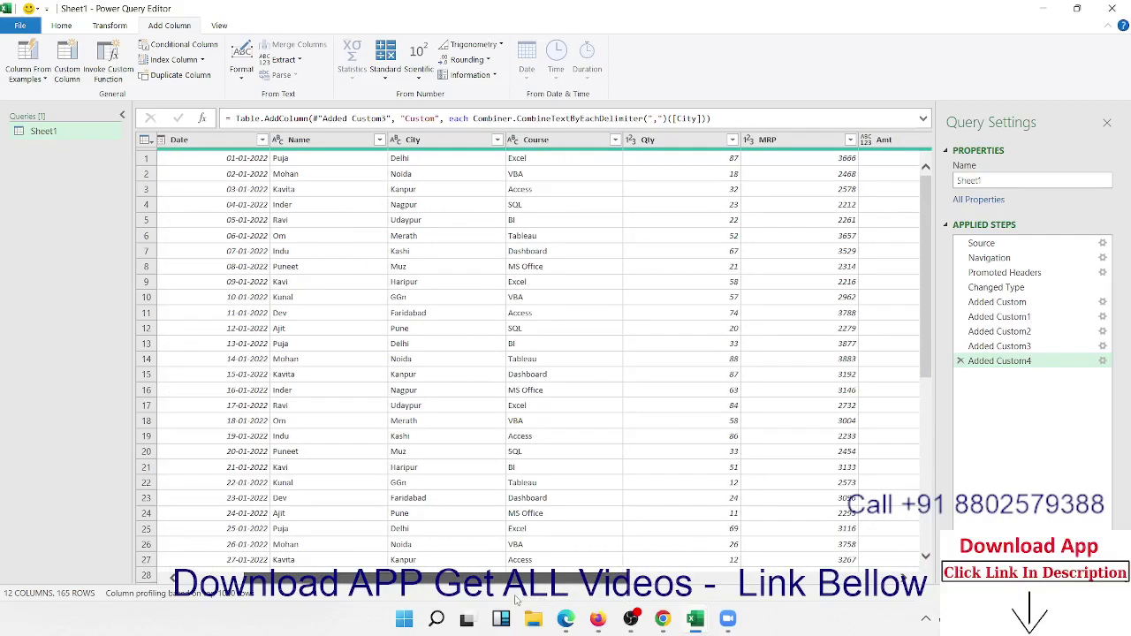
left_click_drag(493, 599, 477, 599)
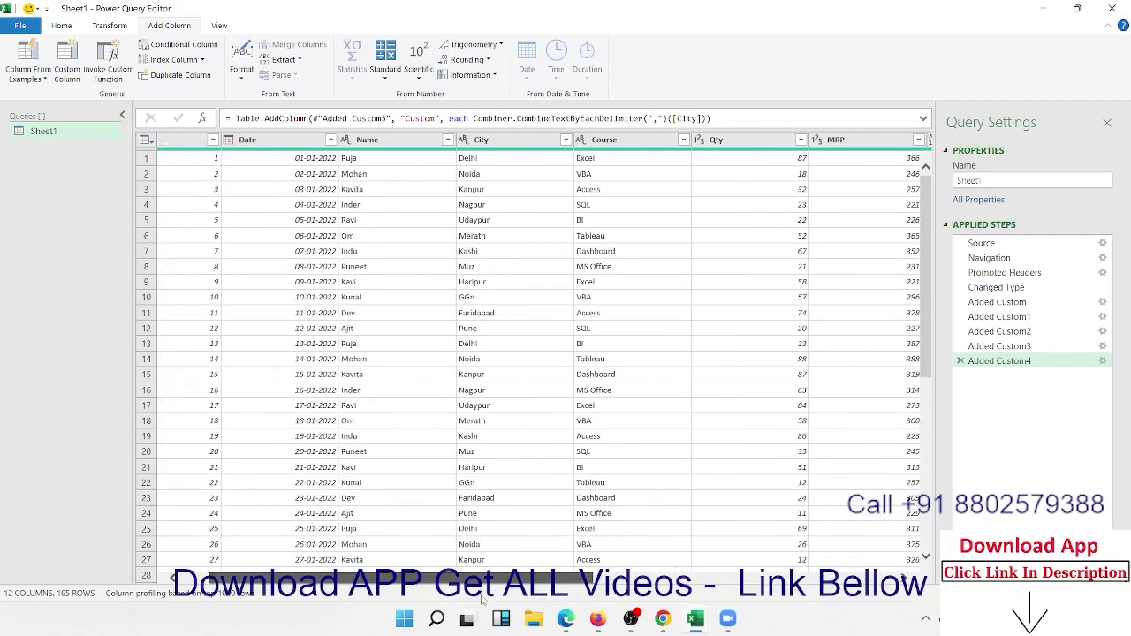
left_click(481, 157)
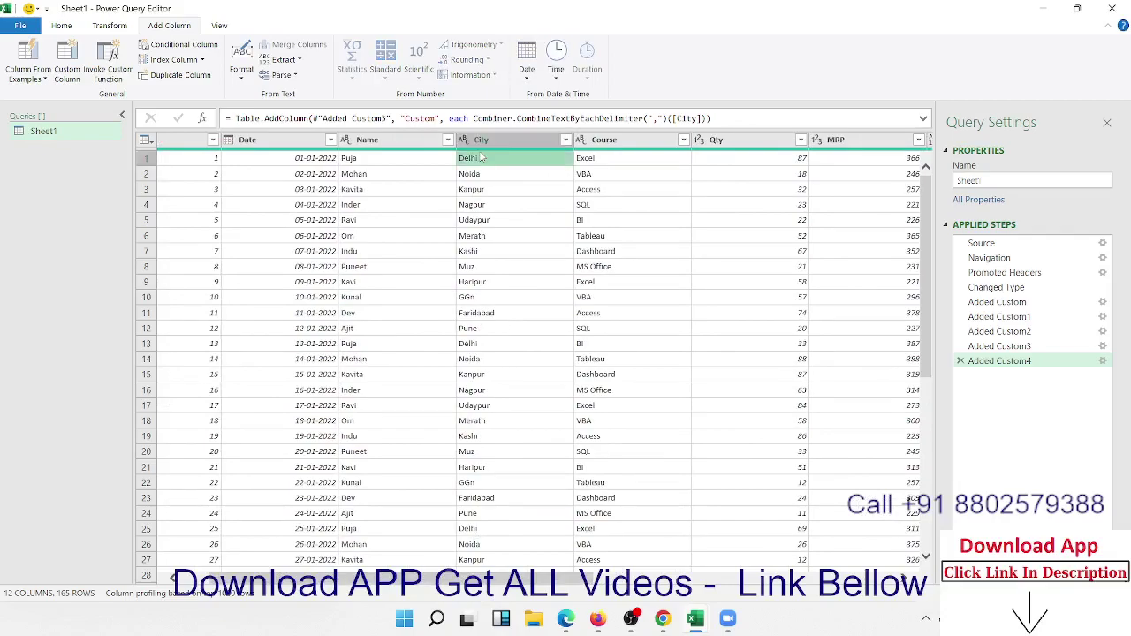
left_click(483, 175)
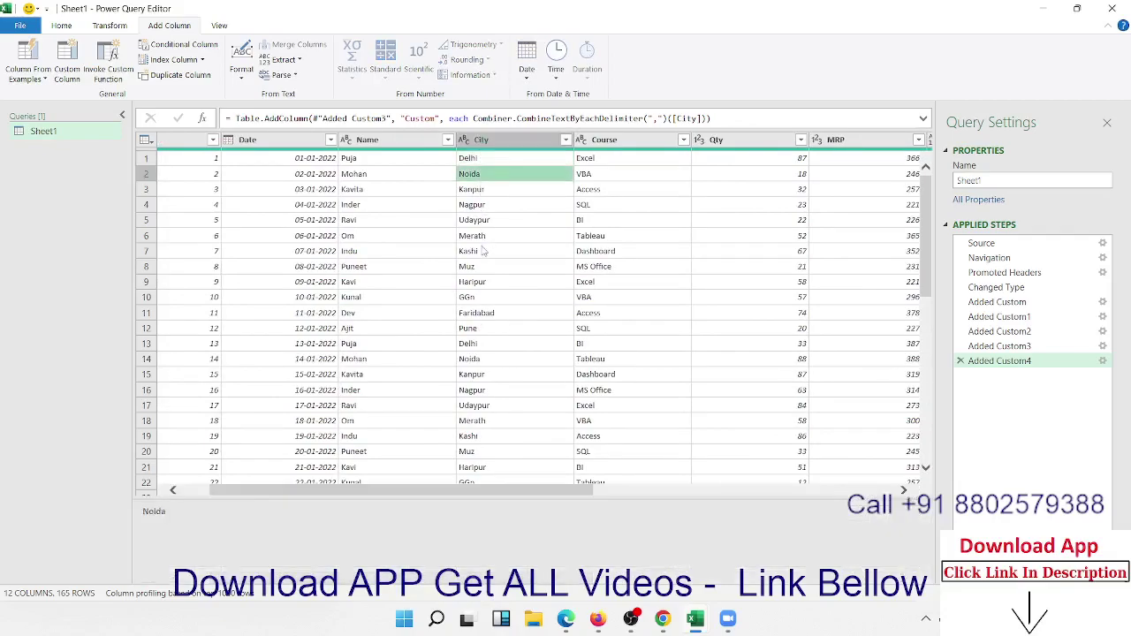
left_click(480, 297)
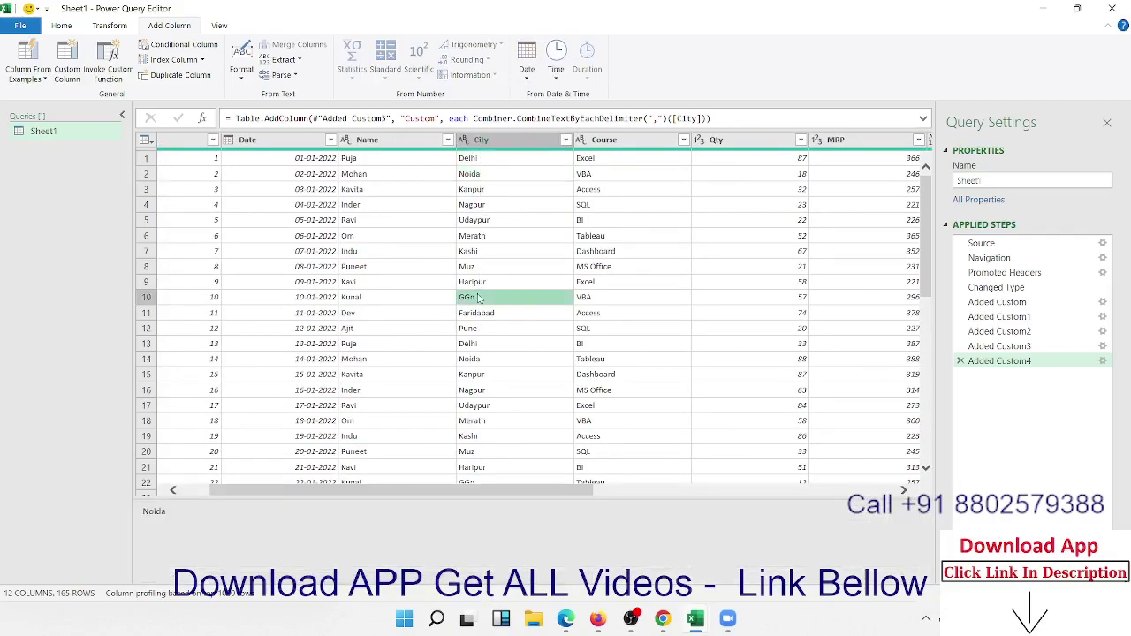
left_click_drag(538, 495, 807, 483)
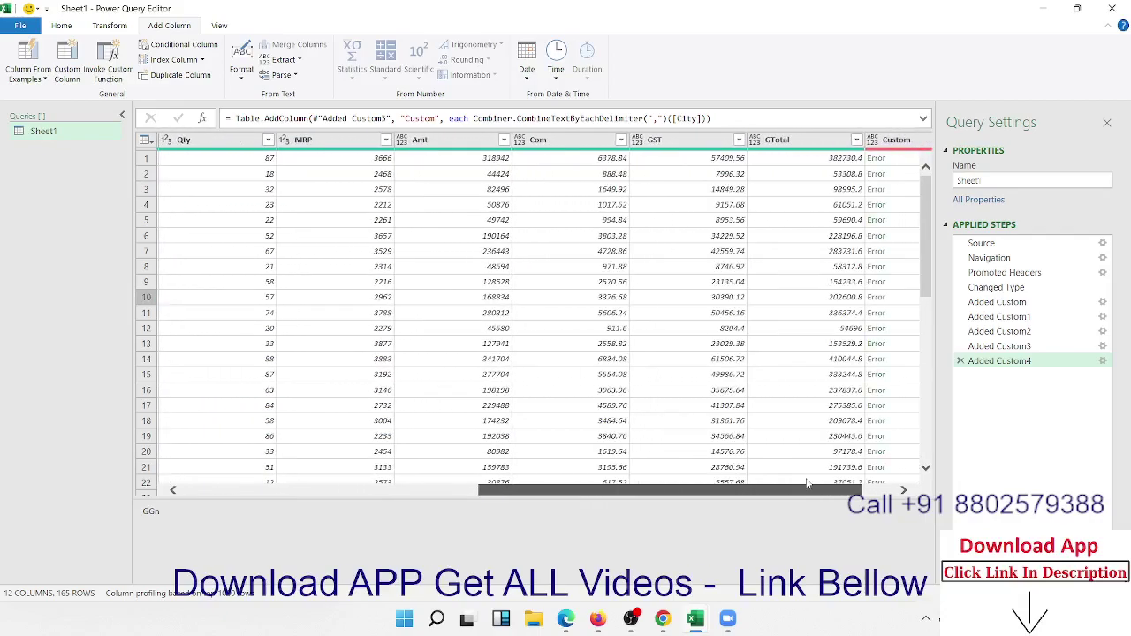
left_click_drag(807, 484, 840, 483)
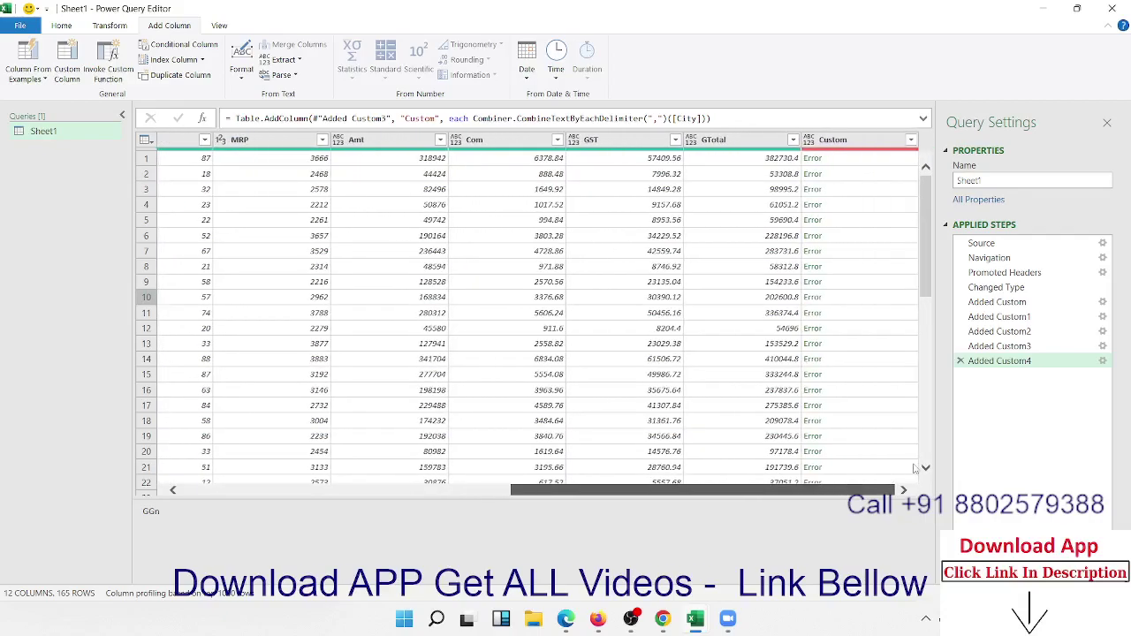
left_click(961, 361)
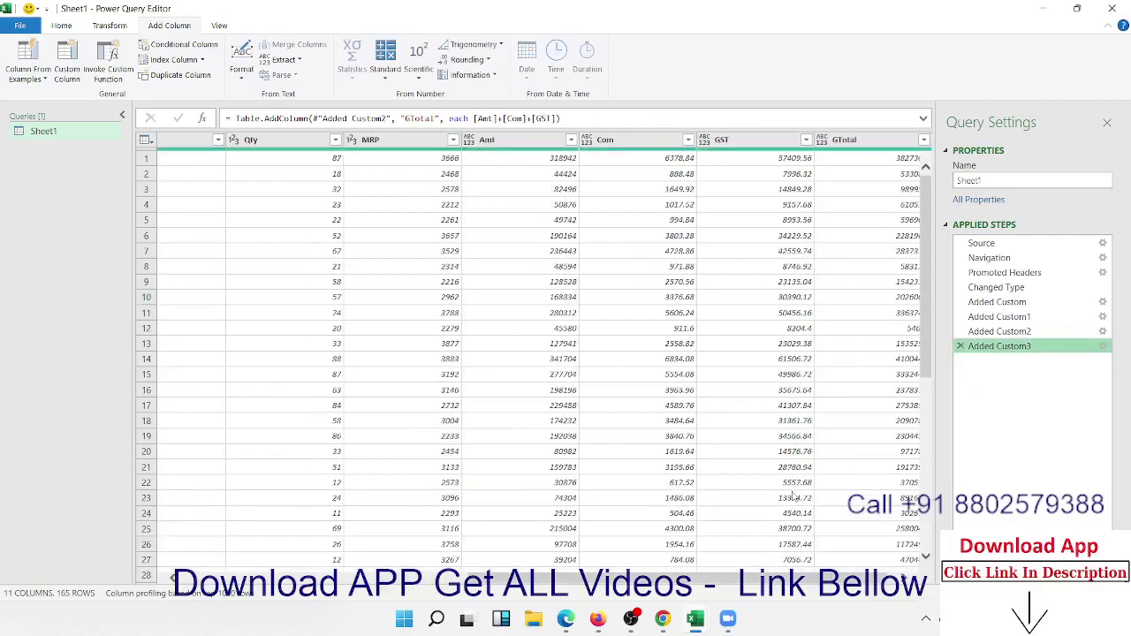
left_click_drag(738, 579, 240, 601)
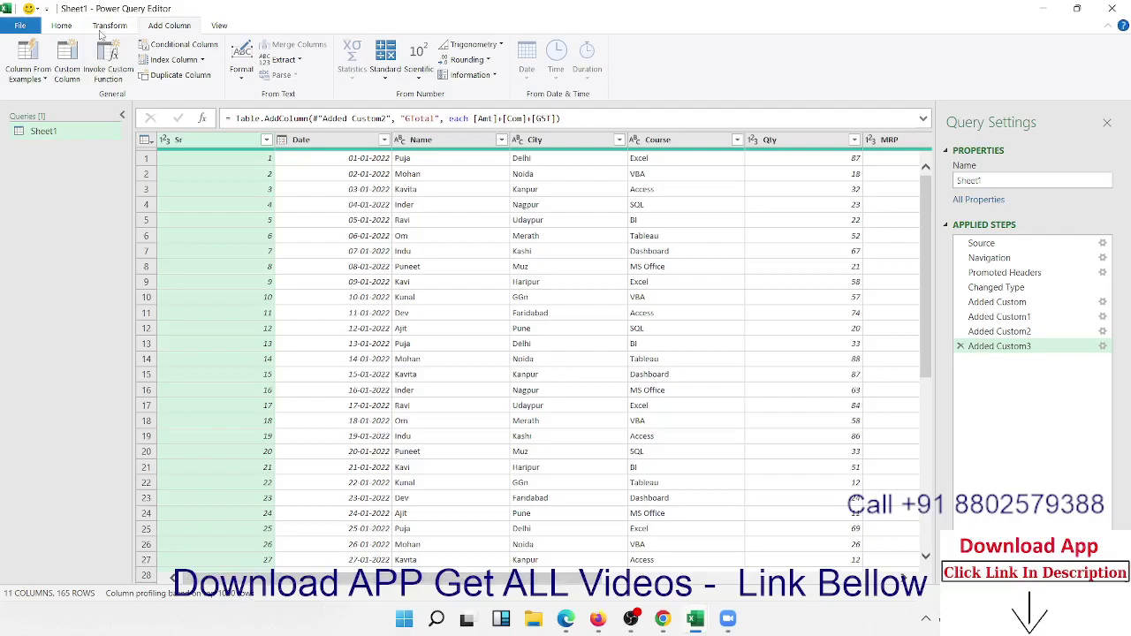
Step: Name a new custom column Type and write if [City]="Delhi" or [City]="Noida" or
left_click(68, 69)
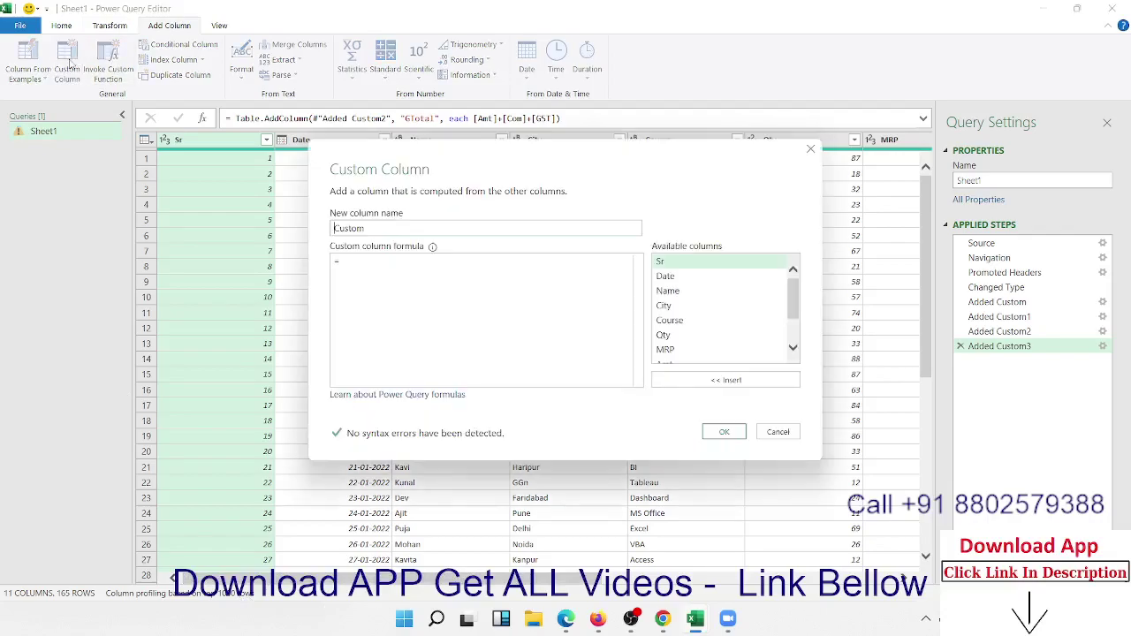
double_click(360, 227)
type("Type")
left_click(353, 262)
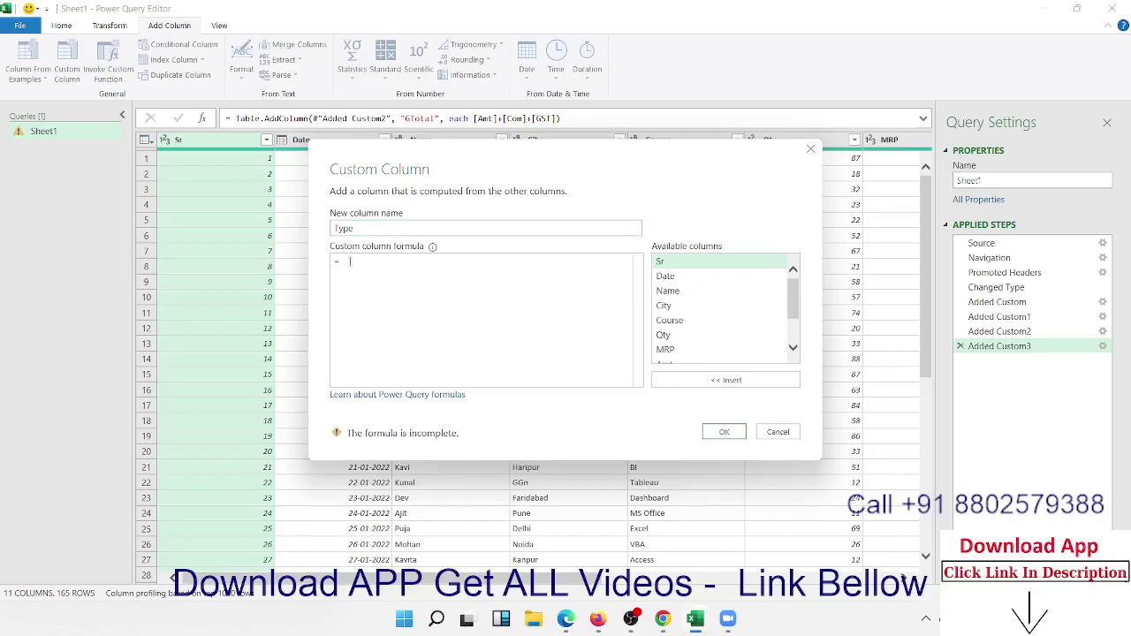
type("if")
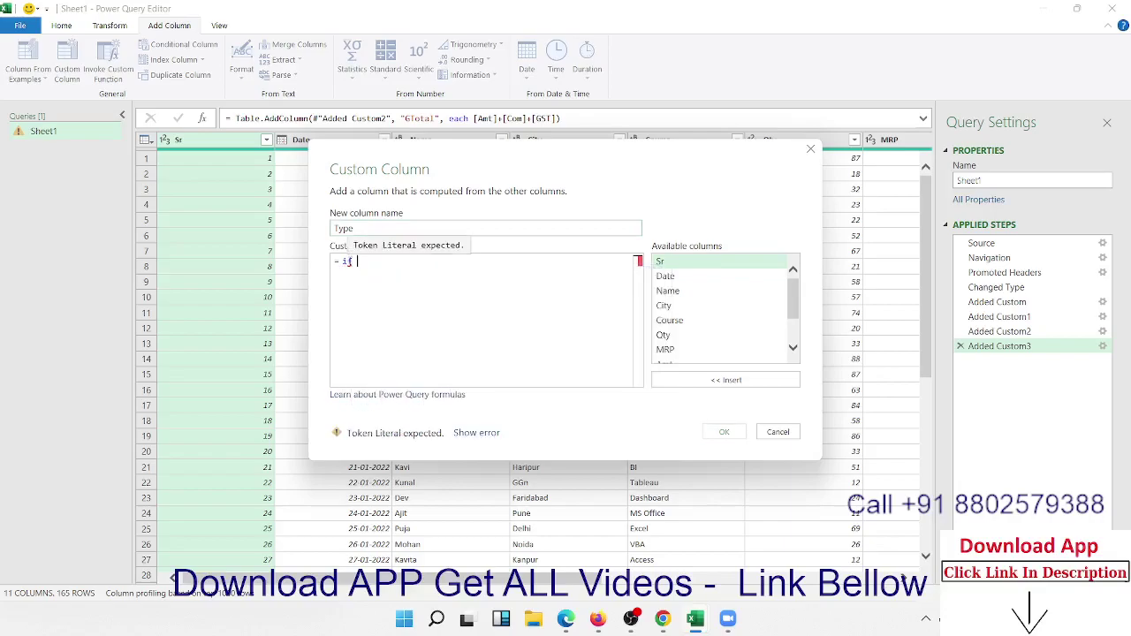
double_click(737, 309)
type("=")
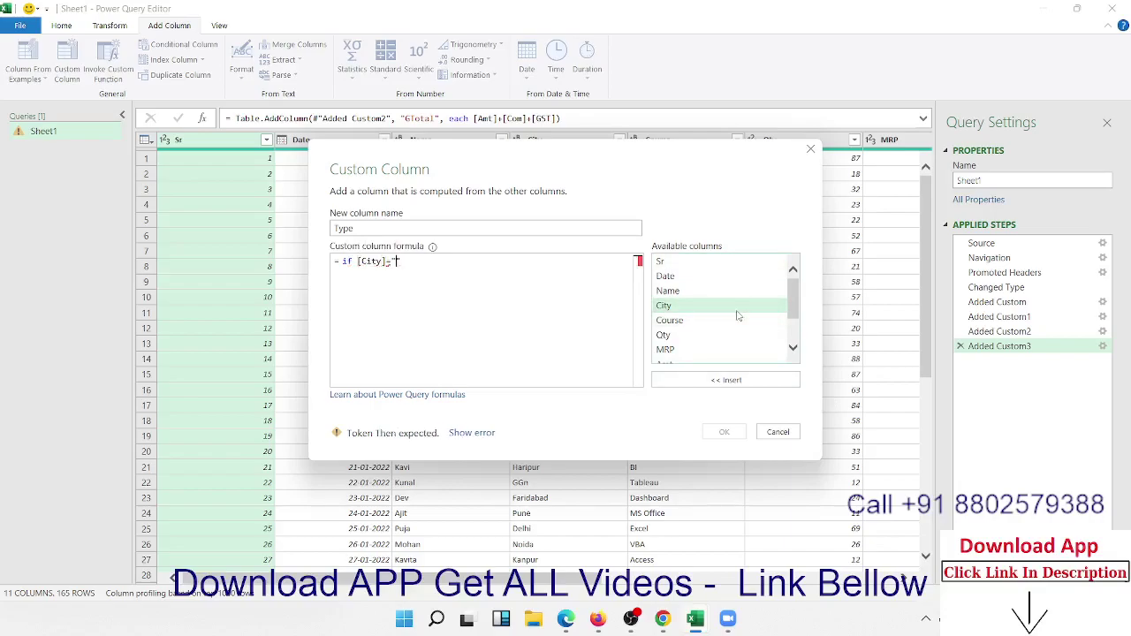
type("\"Delhi\" ")
type("or")
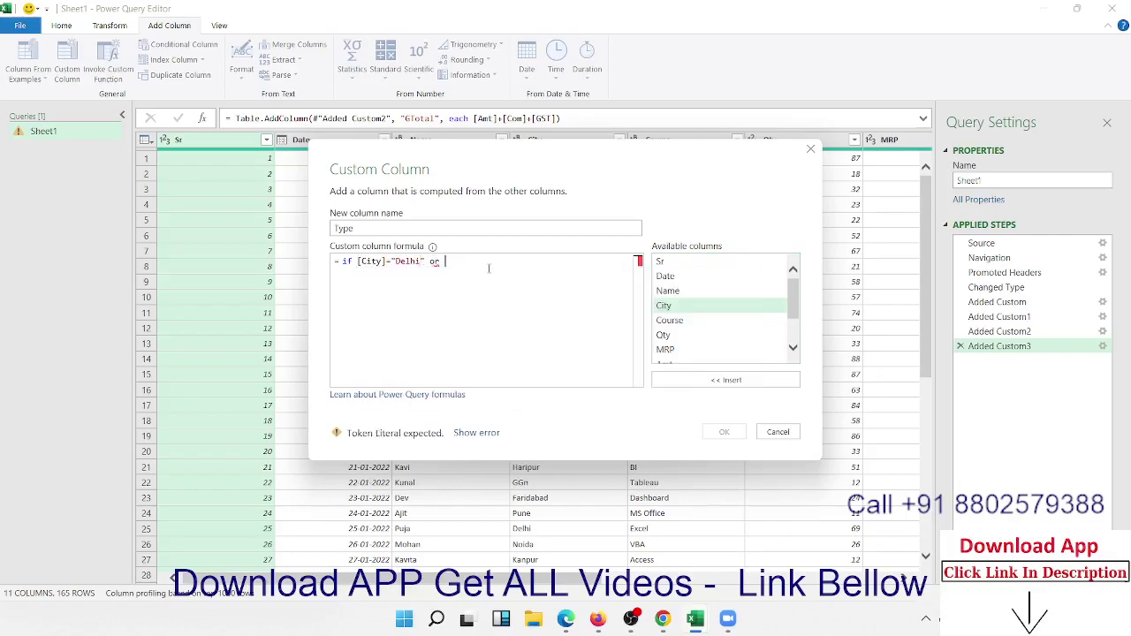
left_click(717, 384)
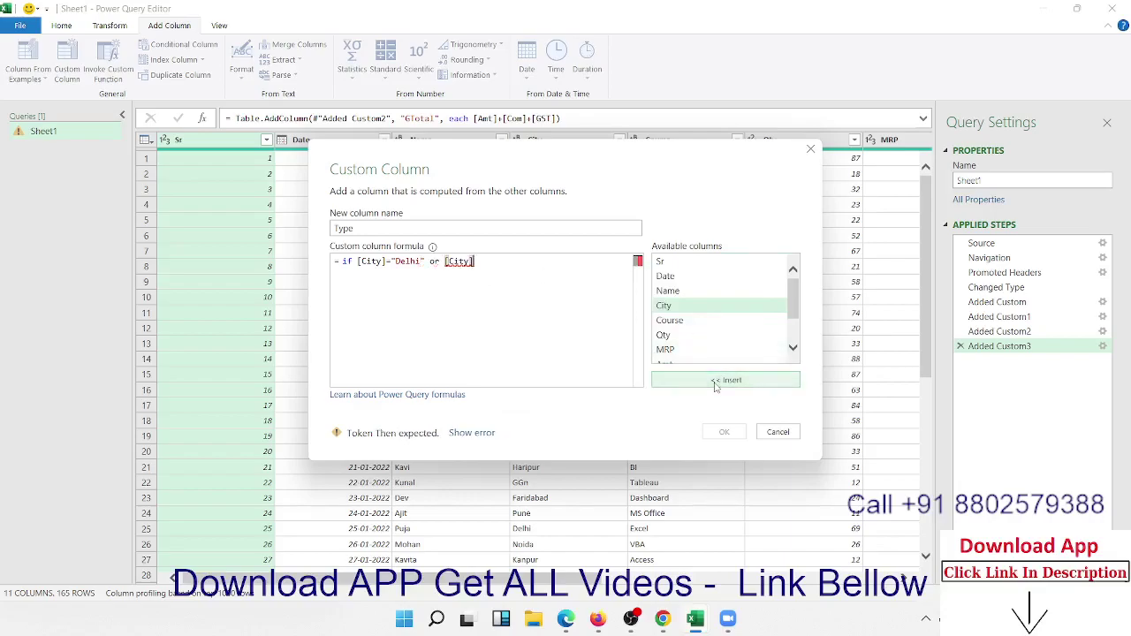
type("=")
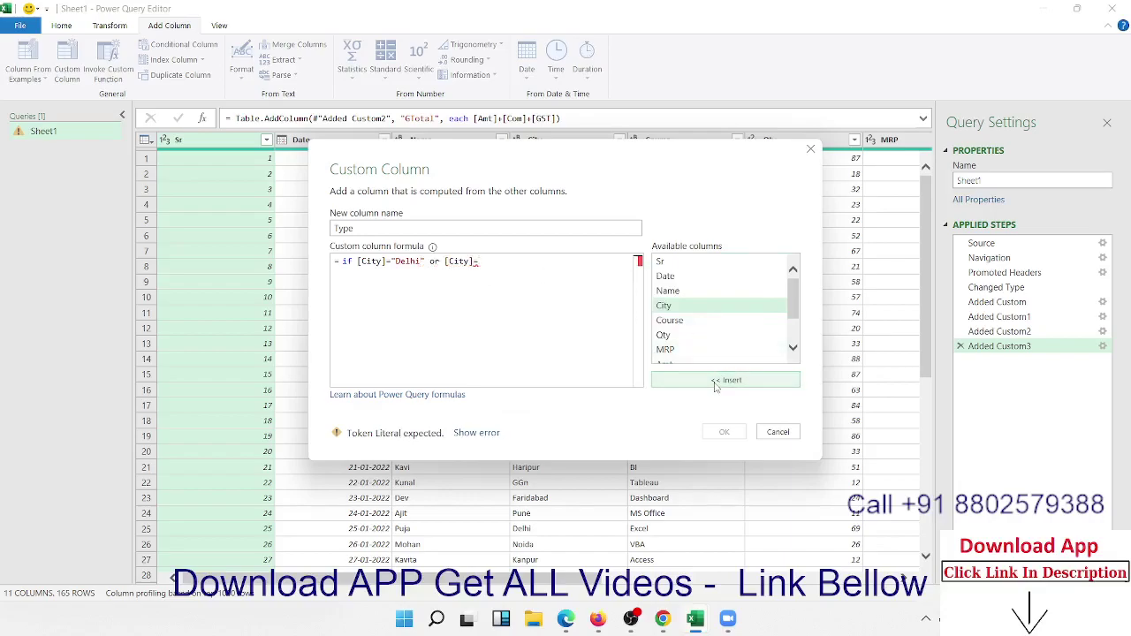
type("\"G")
key("BackSpace")
type("Noida\"")
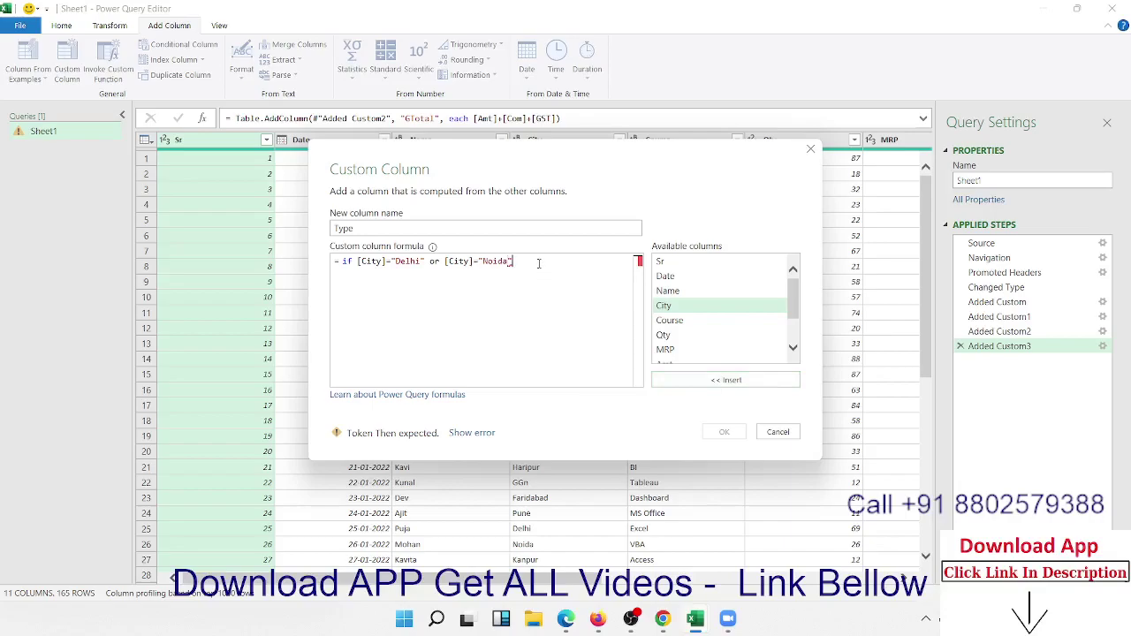
type(" or")
Step: Complete the Type formula with [City]="GGn" then "IN-House" else "Market"
double_click(670, 307)
type("=")
type("\"gg")
key("BackSpace")
key("BackSpace")
type("G")
type("Gn")
type(" t")
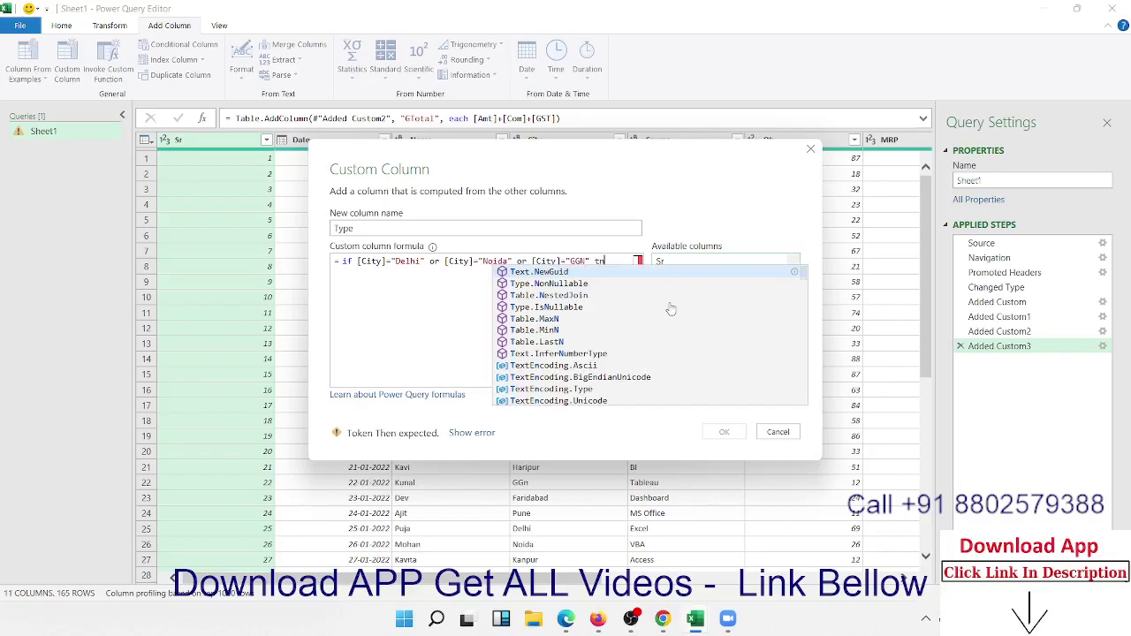
type("hen")
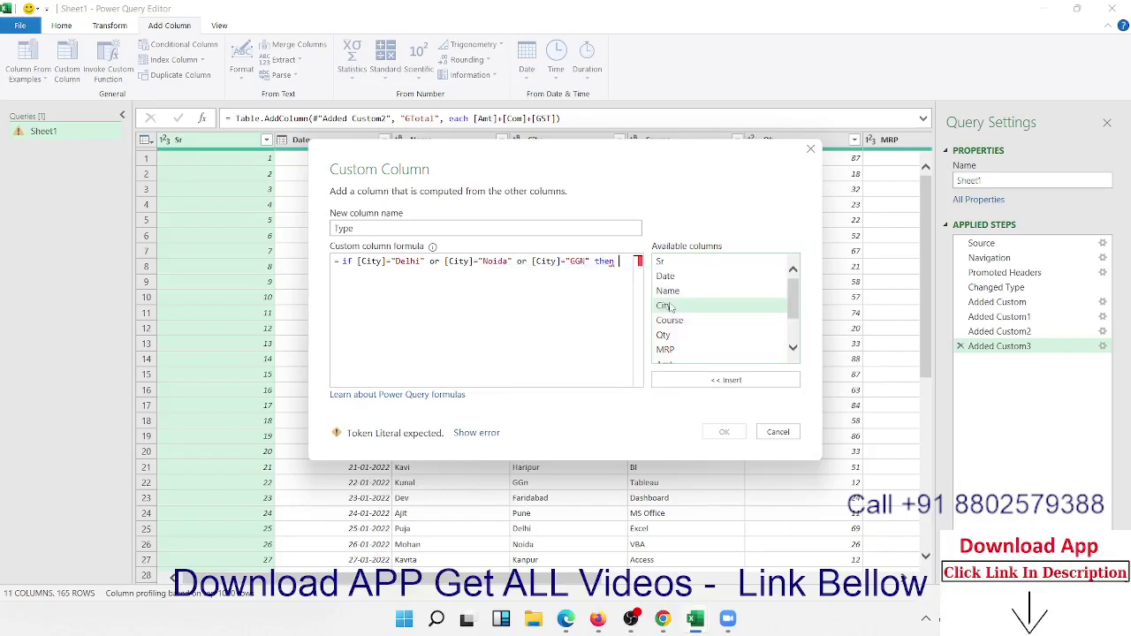
key("Return")
type("\"IN")
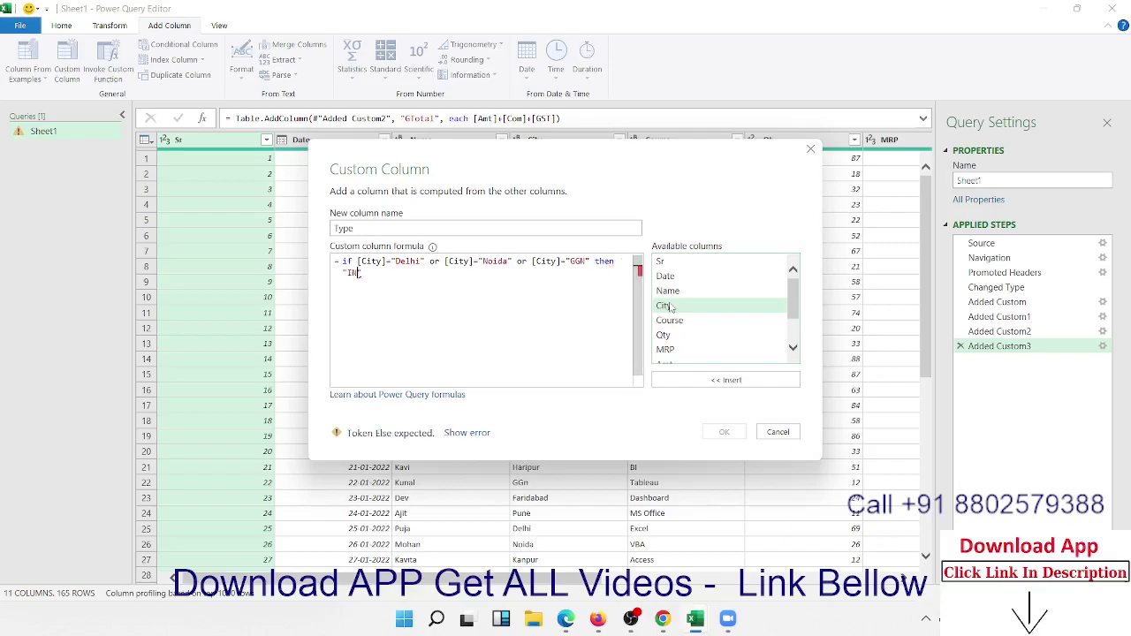
type("\"-")
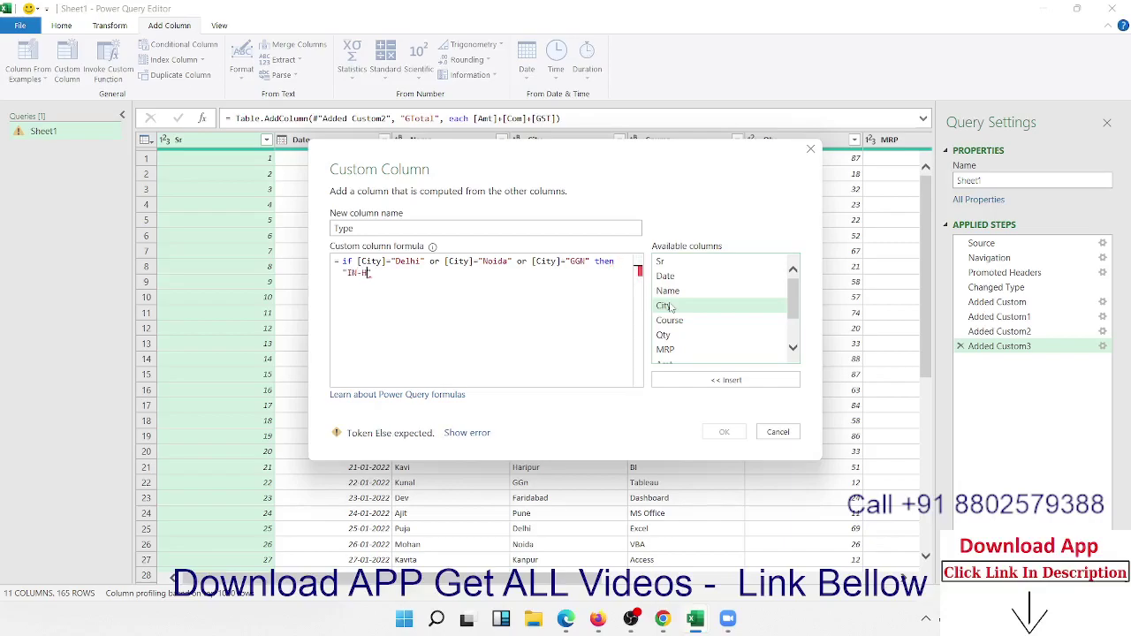
type("Hou")
type("se")
type(" els")
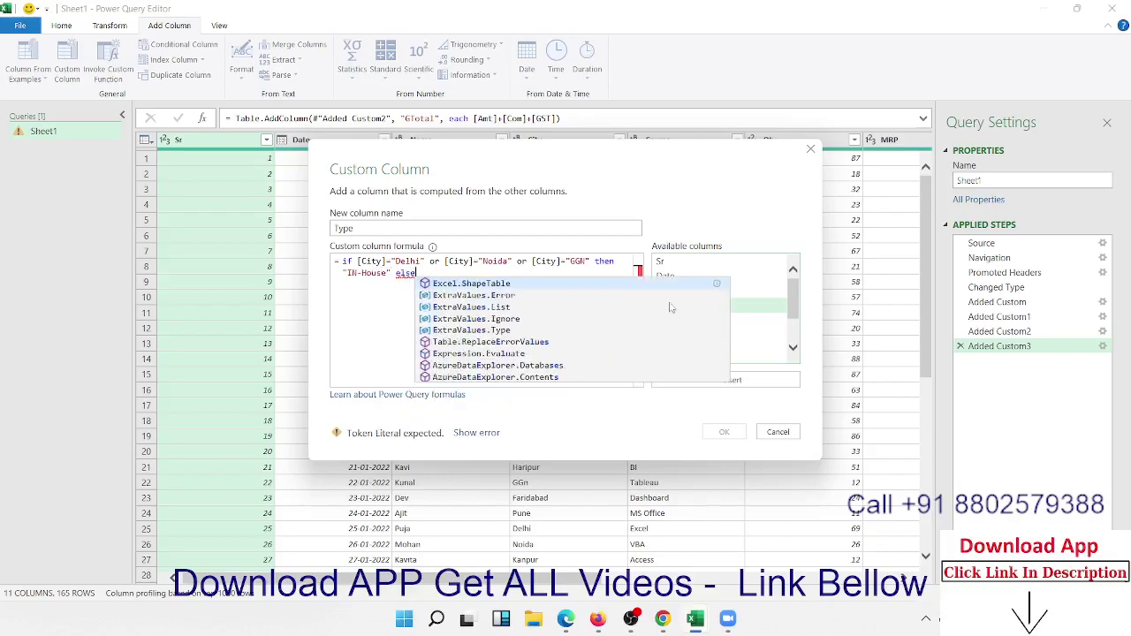
type("e ")
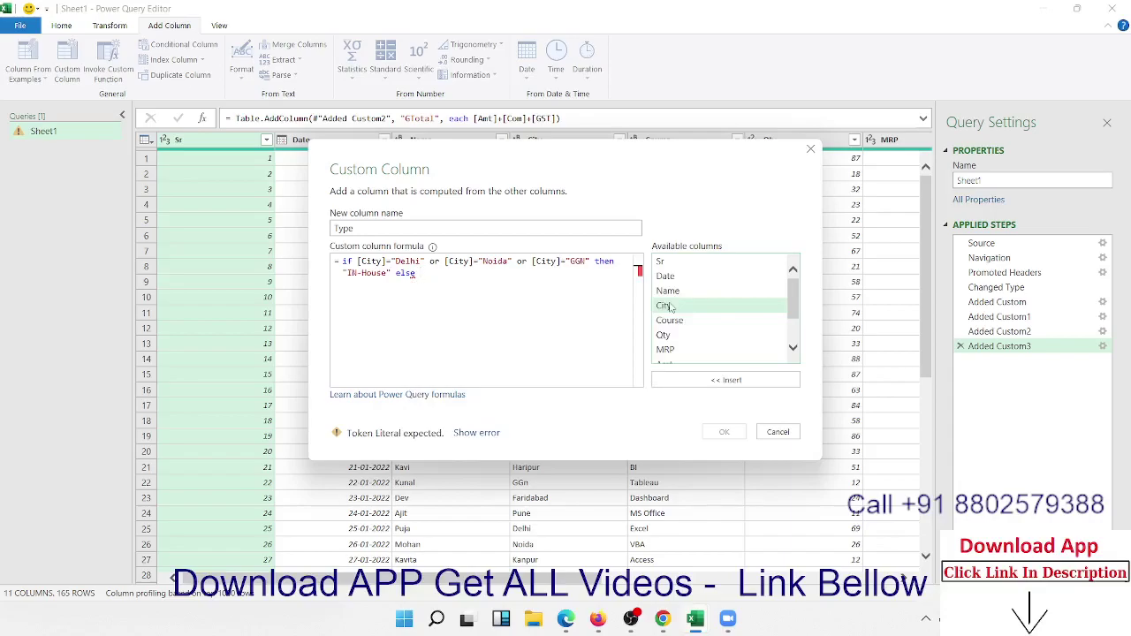
type("\"O")
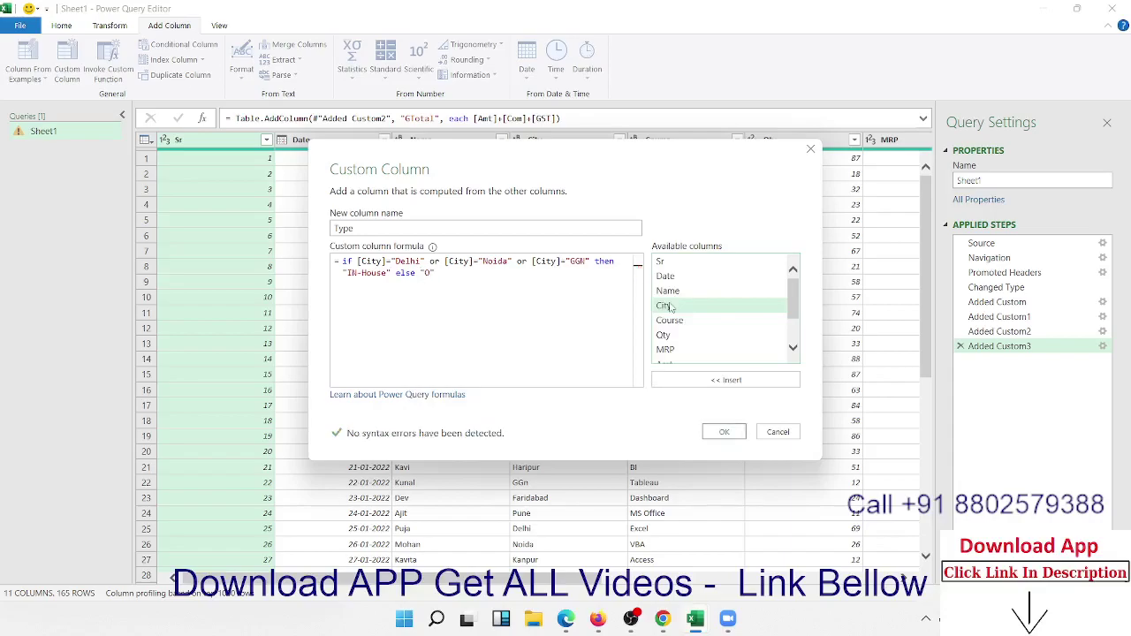
key("BackSpace")
type("Ma")
type("r")
type("k")
type("et")
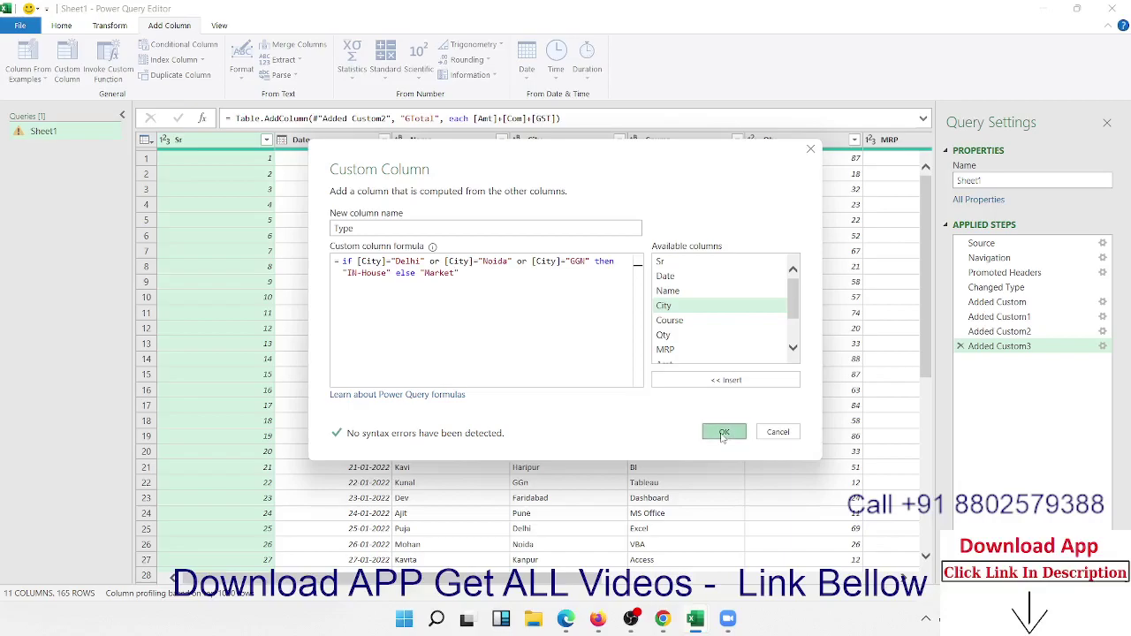
Step: Confirm the Type column so each row shows IN-House or Market
left_click(726, 433)
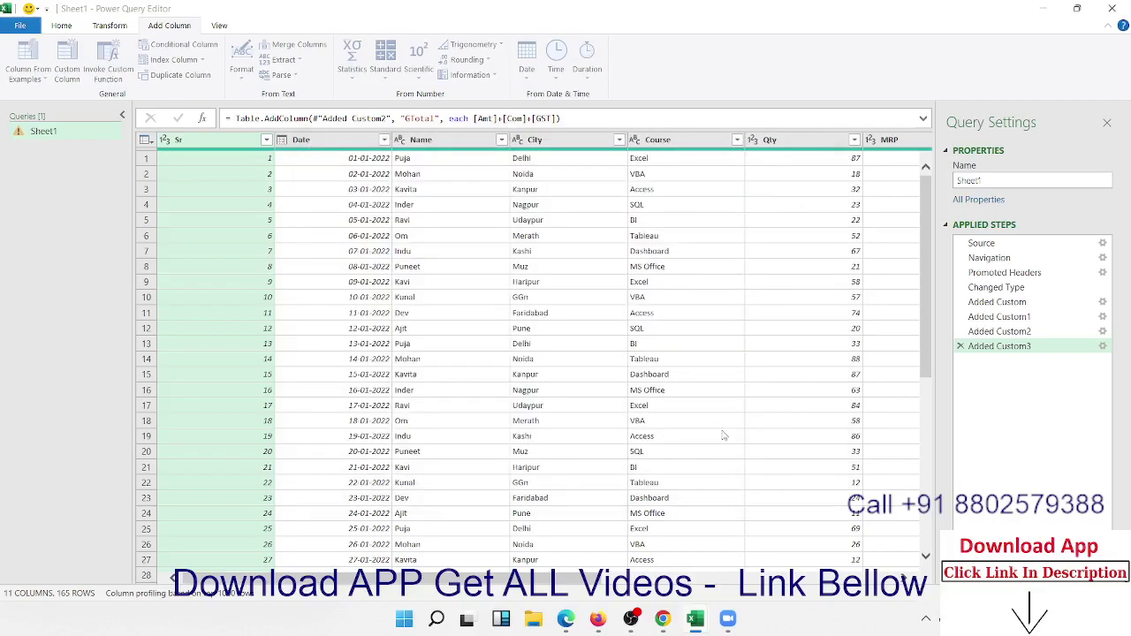